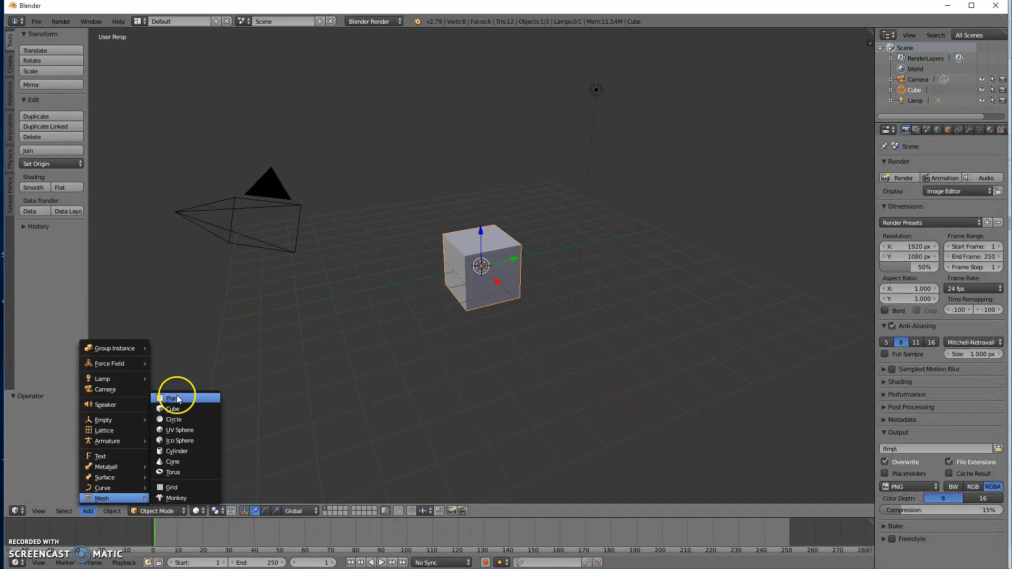
Examine the object types that can be added to the scene, the available interaction modes and the primitive creation tools.
mouse_move(134, 487)
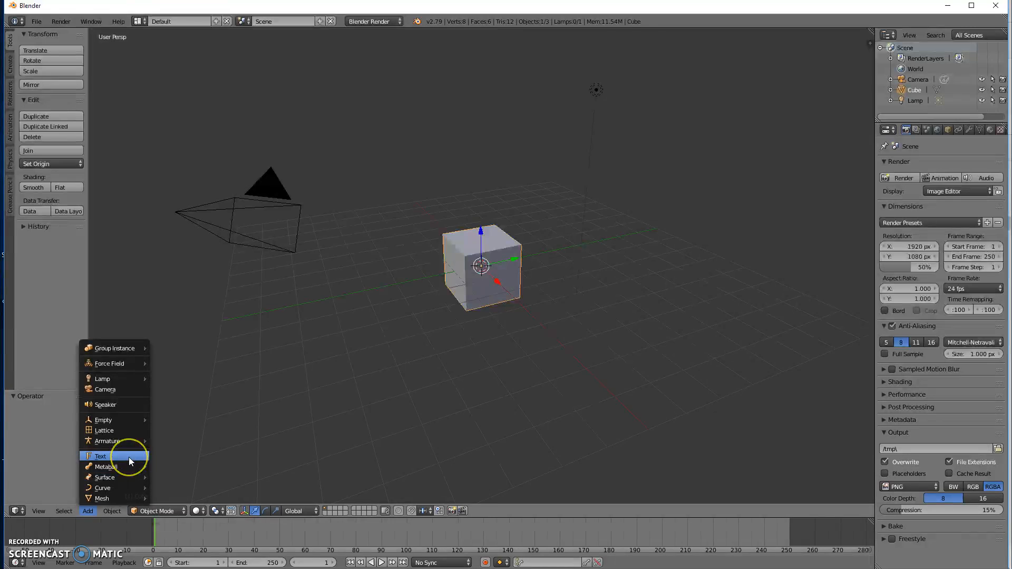
click(124, 419)
click(119, 403)
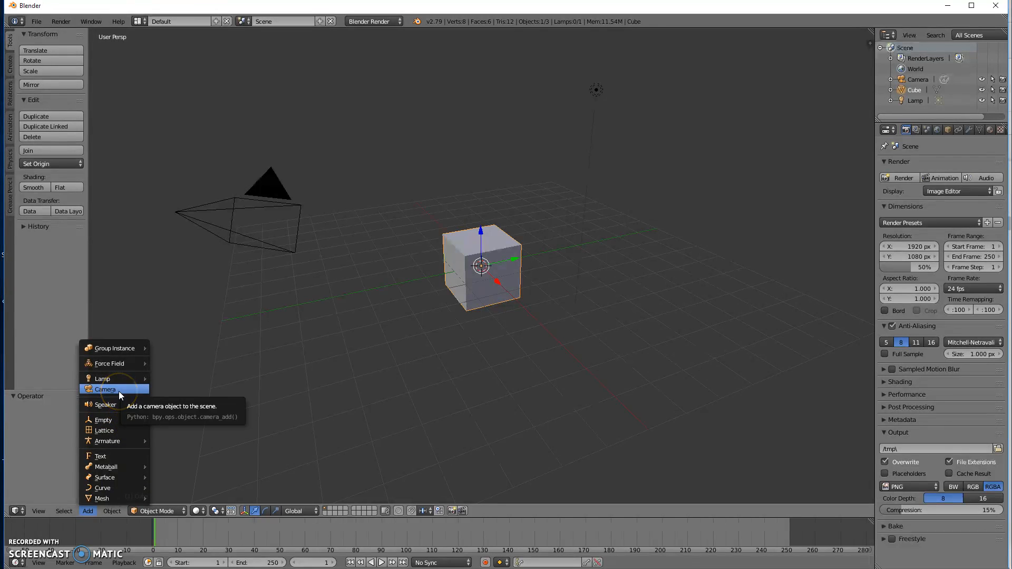
click(110, 366)
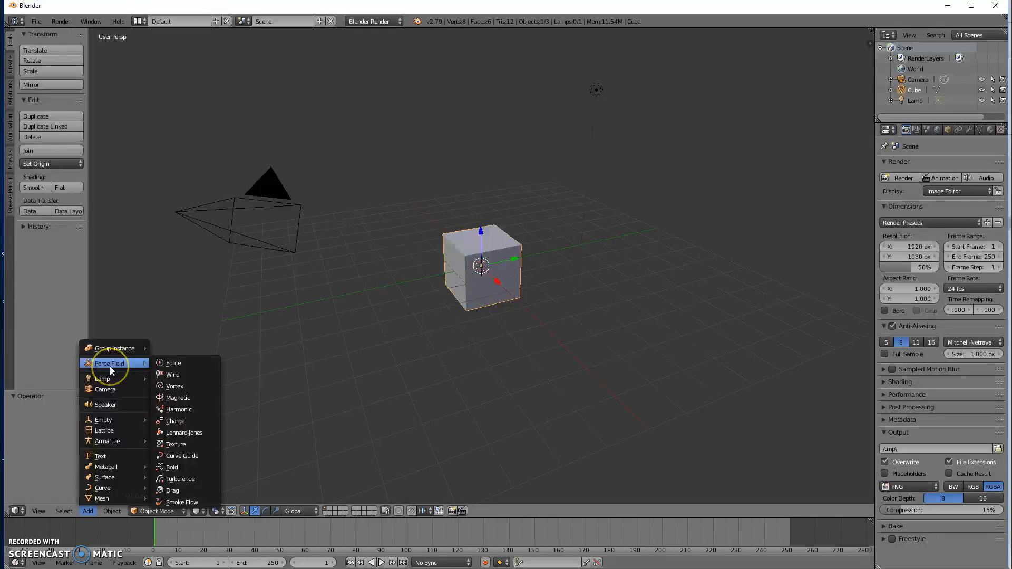
click(110, 351)
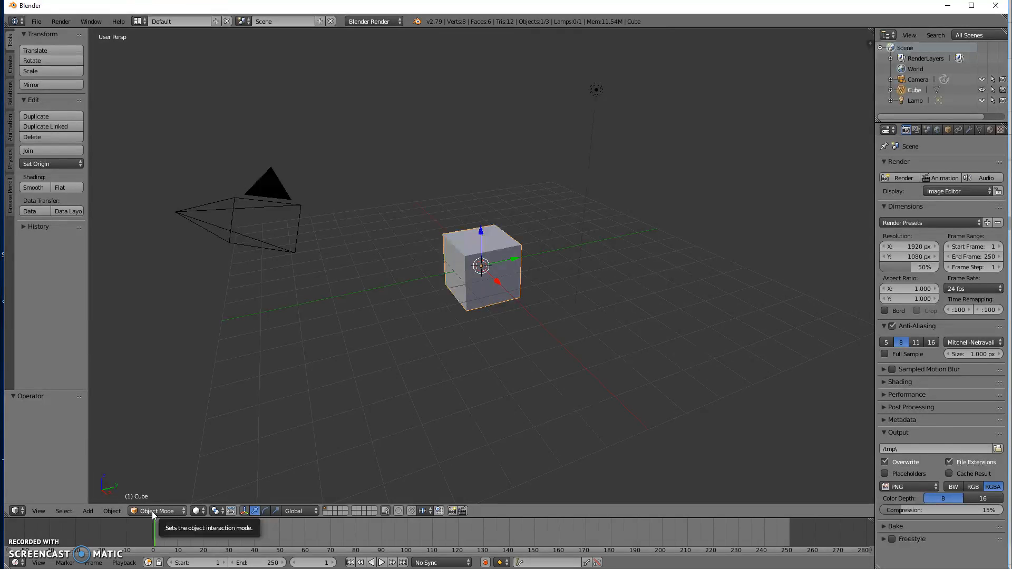
click(151, 511)
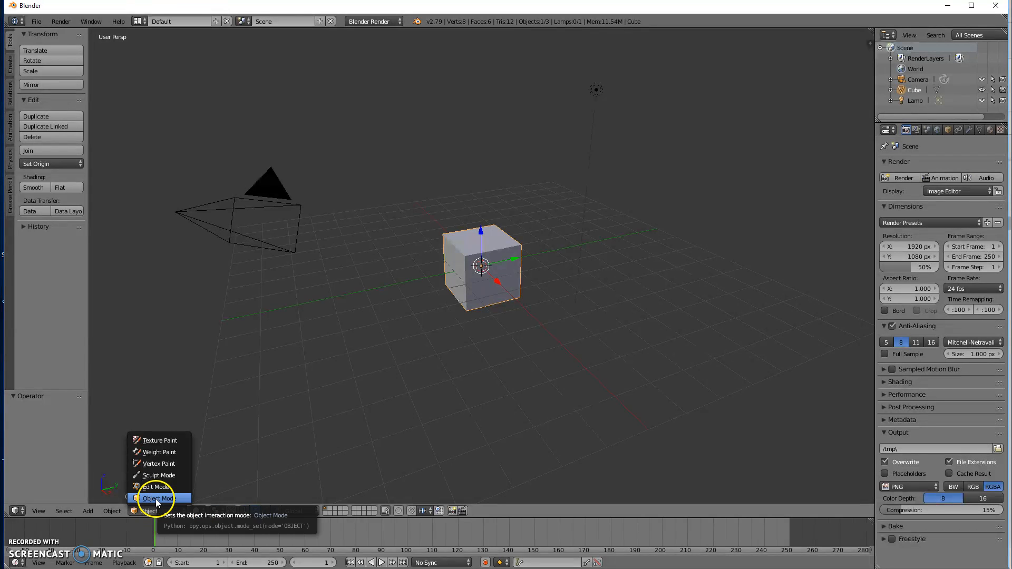
click(124, 510)
click(92, 507)
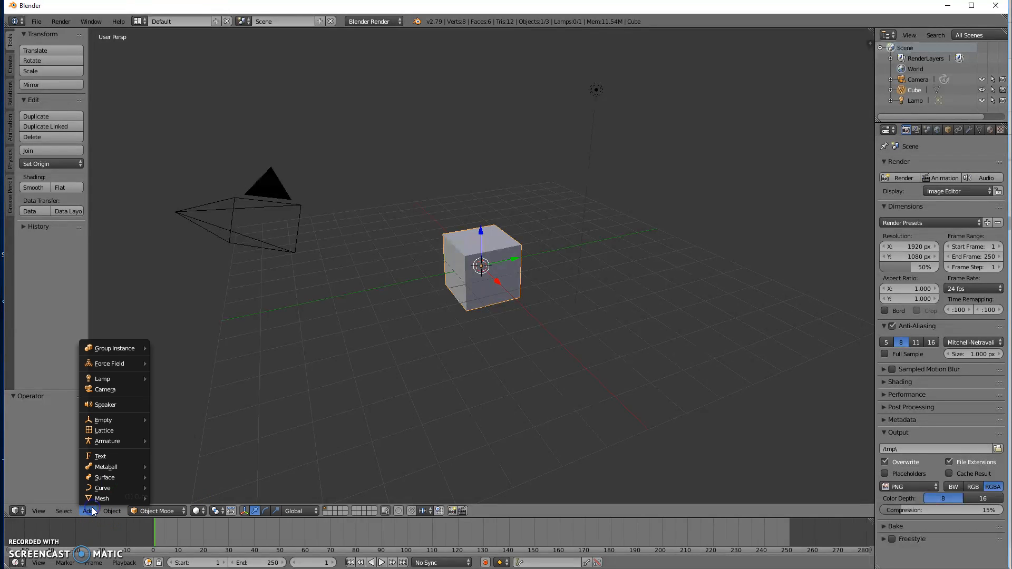
mouse_move(101, 501)
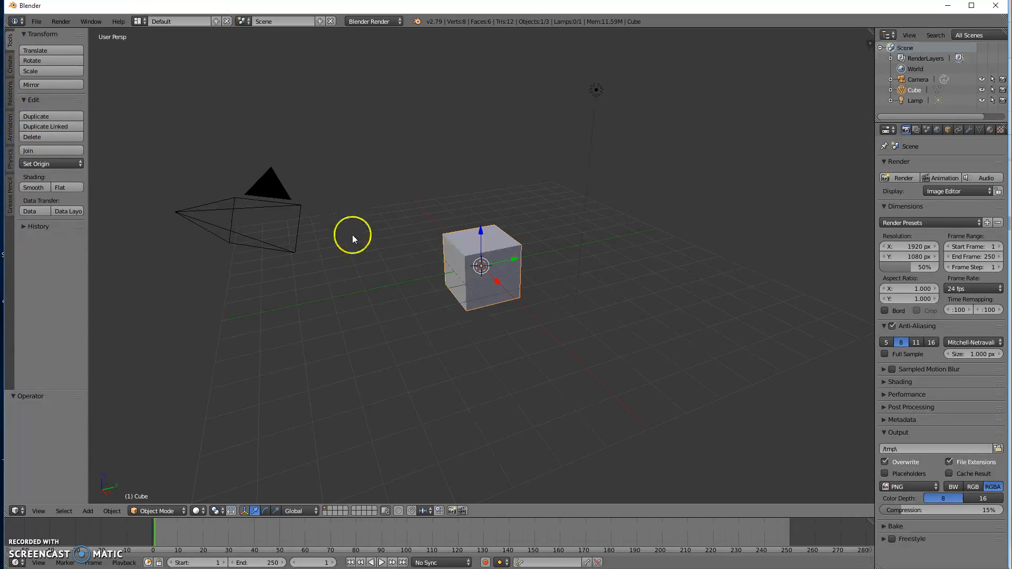
click(9, 64)
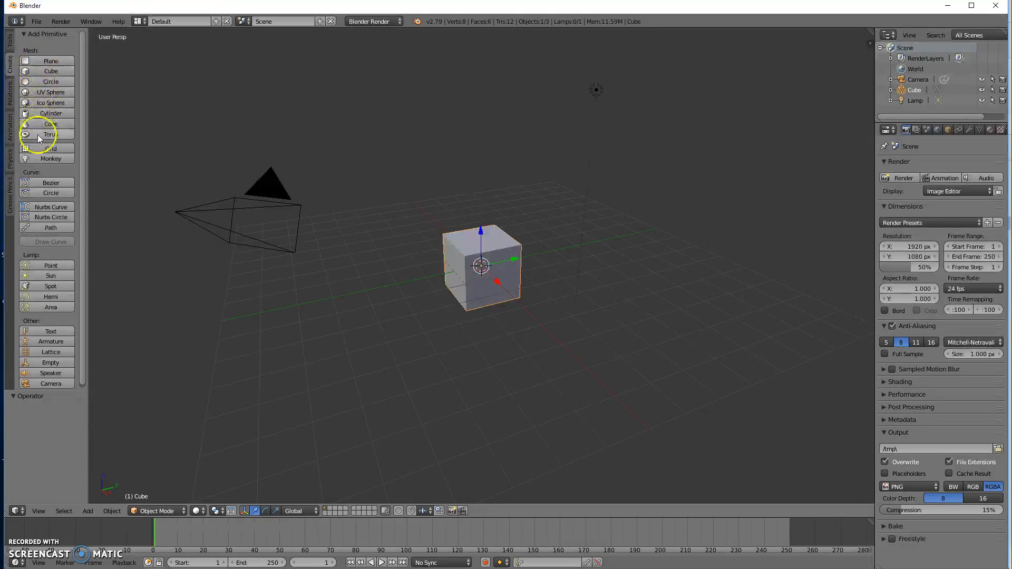
scroll(29, 258, down, 1)
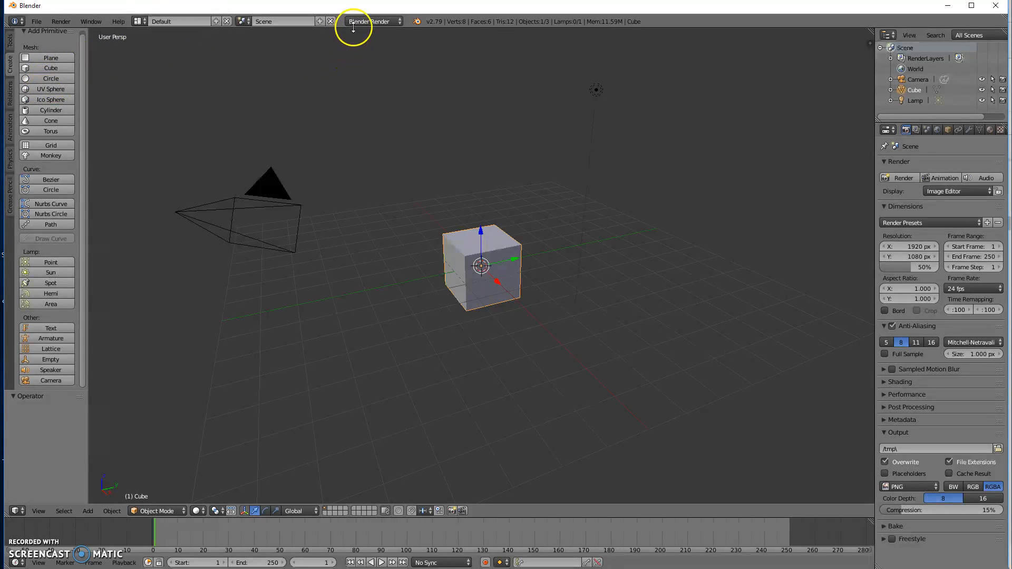
Change the scene's render engine to Cycles Render.
click(383, 23)
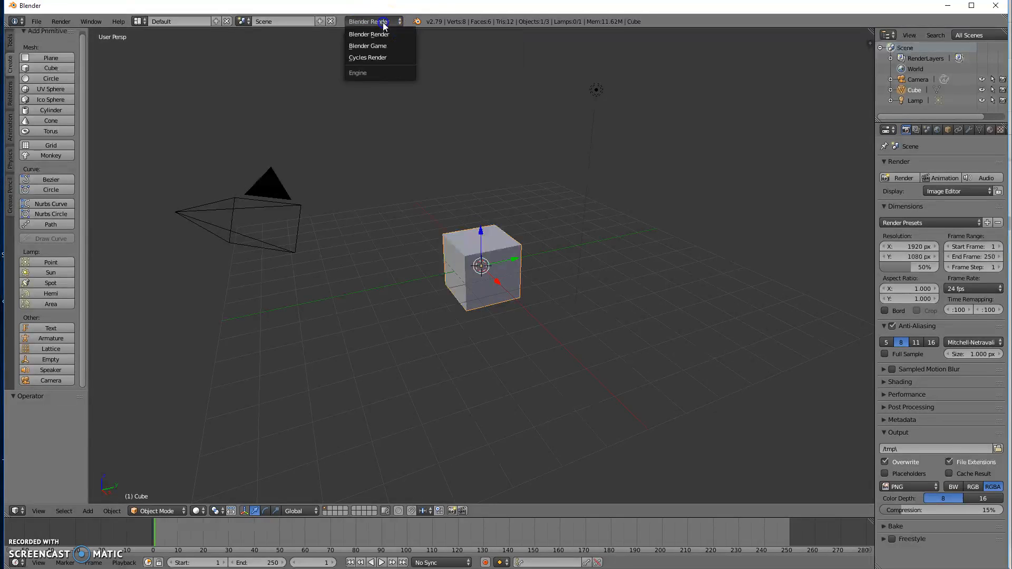
click(378, 57)
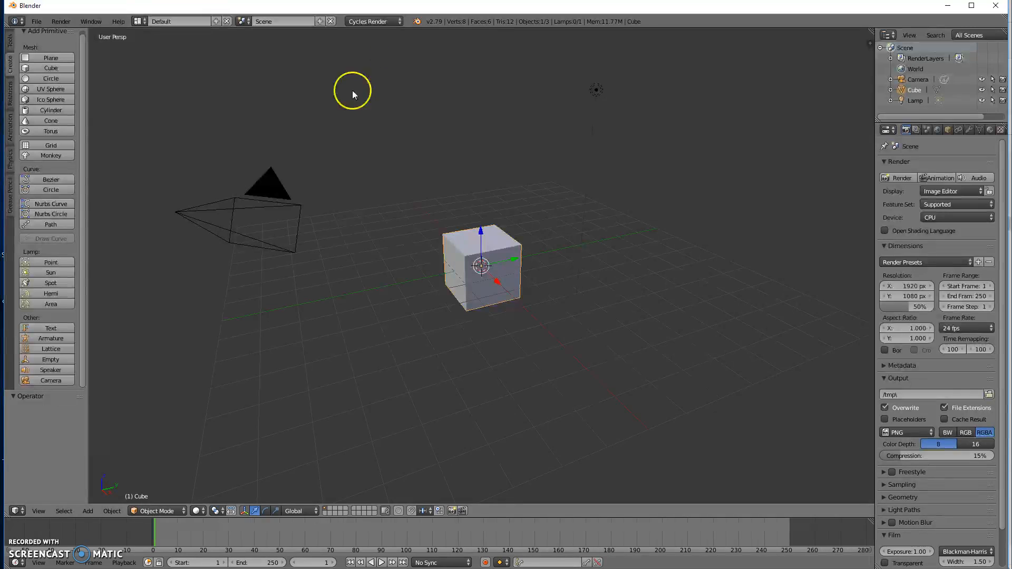
click(370, 25)
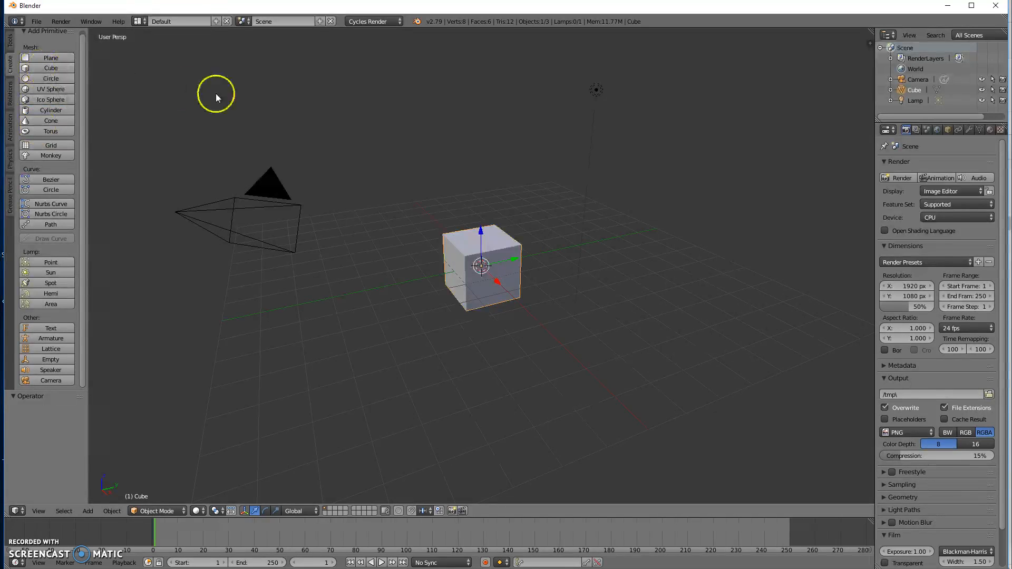
Bring back the general object tools and put the default cube into Edit Mode.
click(10, 45)
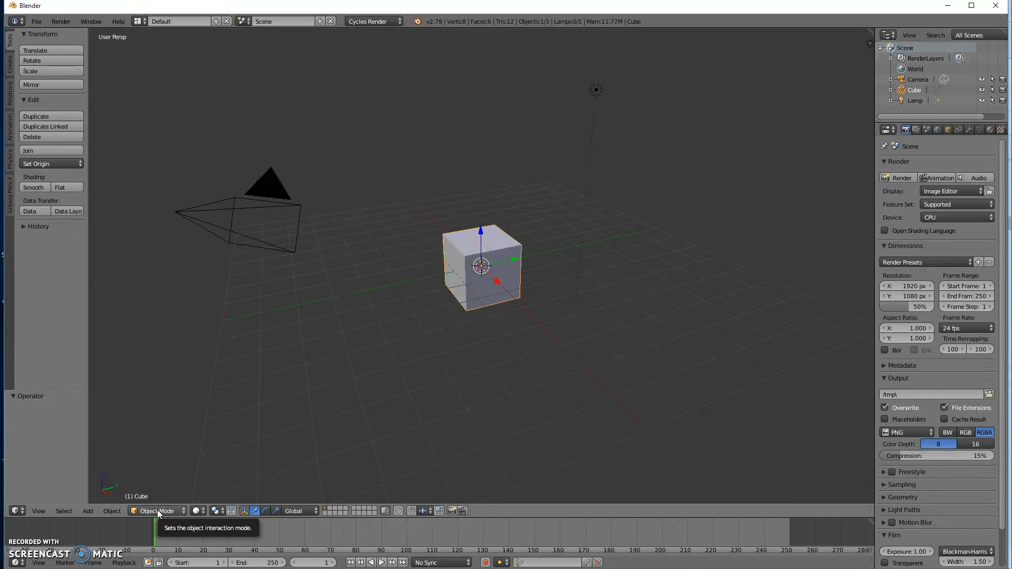
click(159, 511)
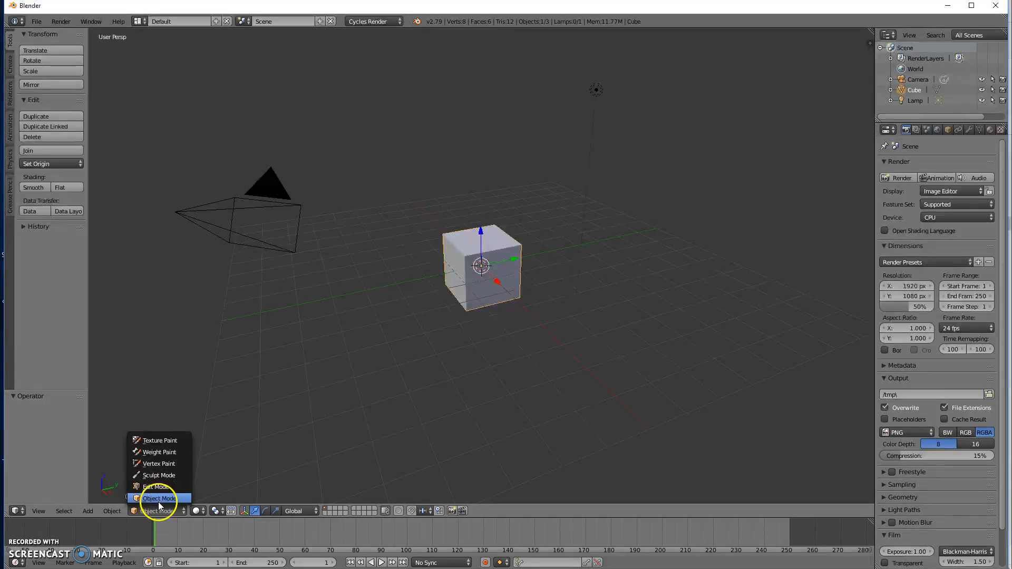
click(158, 510)
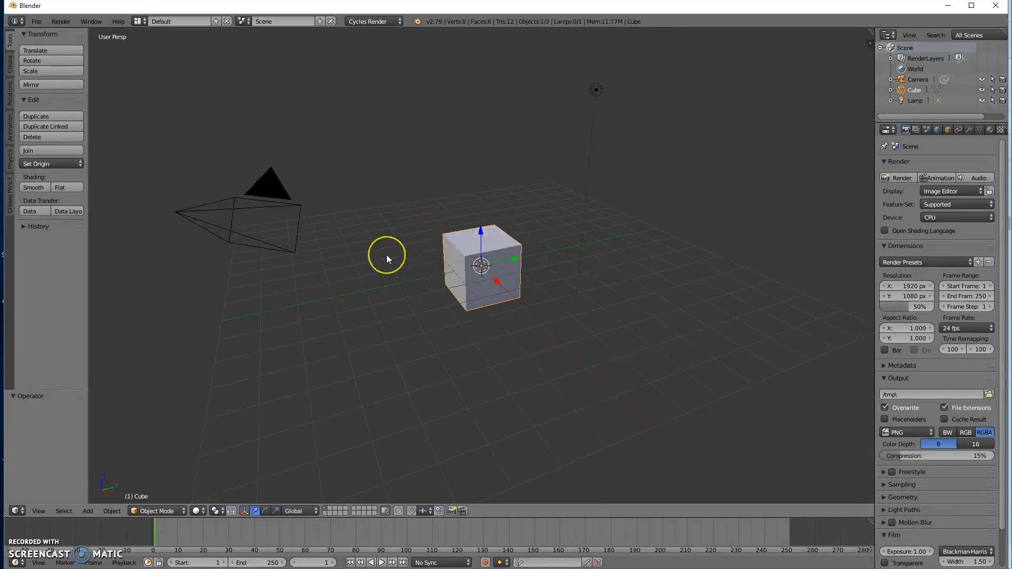
key(Tab)
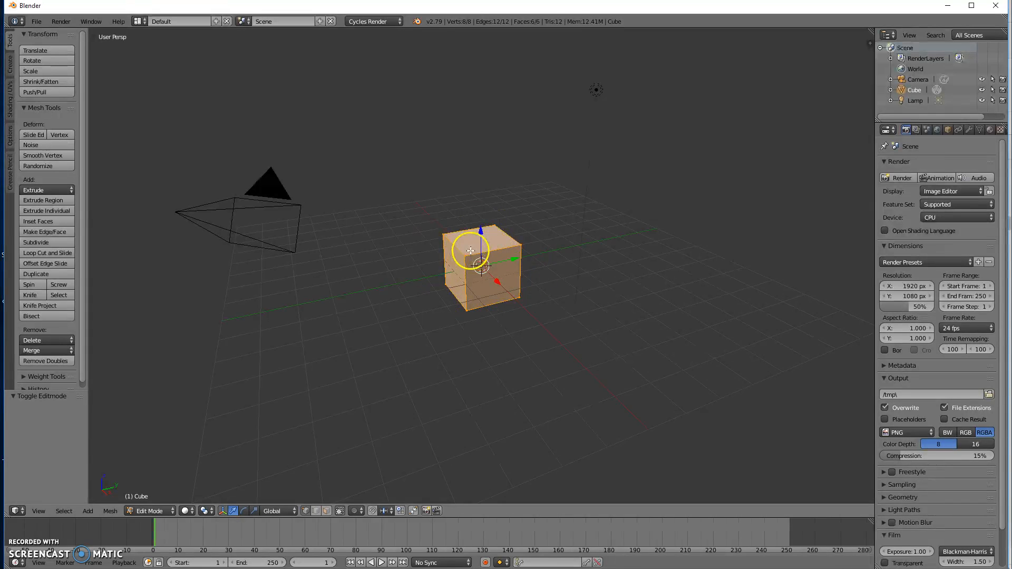
Change the mesh selection mode to Face and select only the cube's top face.
middle_drag(529, 274, 361, 242)
scroll(389, 238, up, 4)
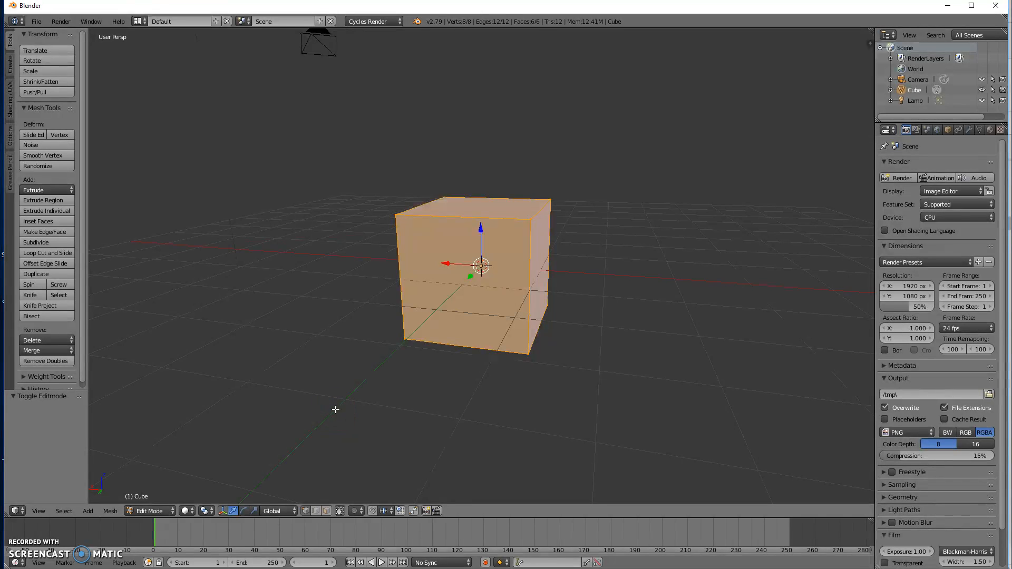
key(ctrl+Tab)
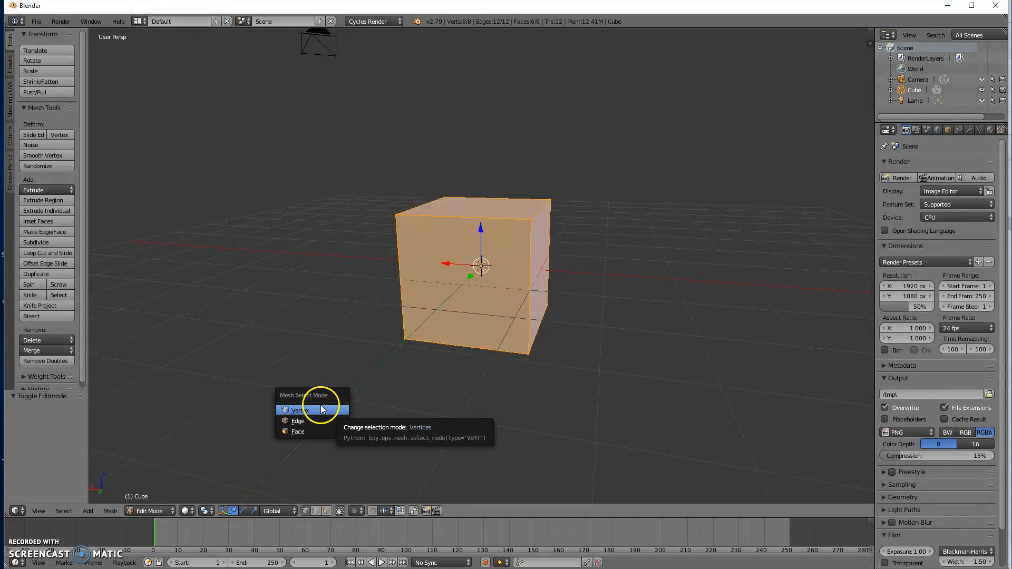
click(301, 432)
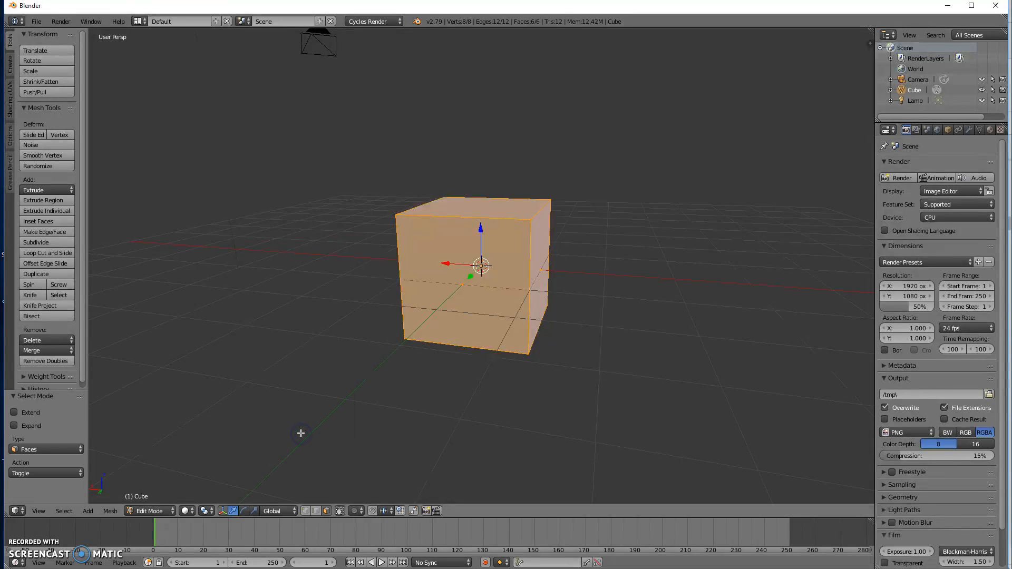
middle_drag(178, 205, 407, 236)
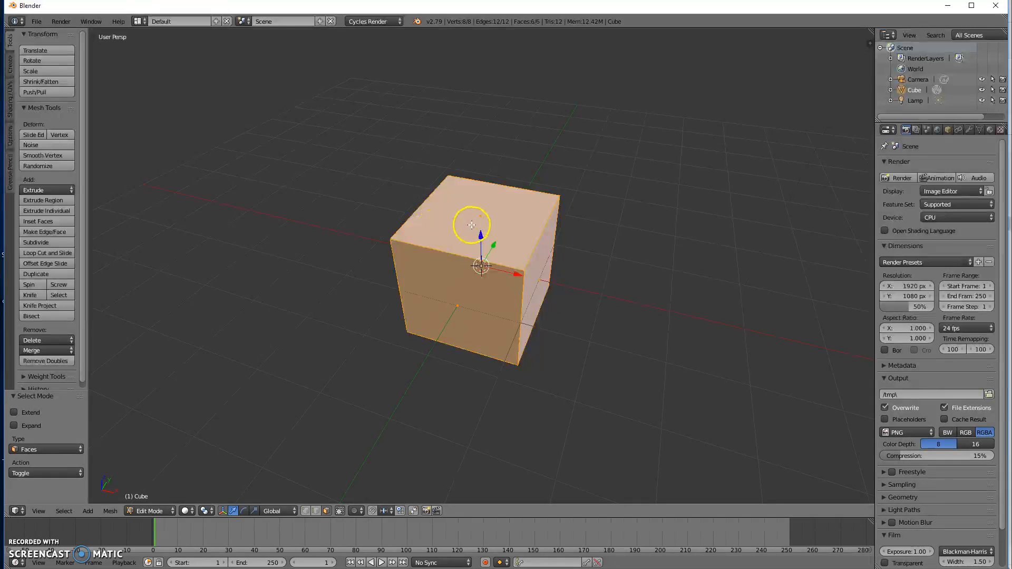
mouse_move(591, 257)
middle_down()
mouse_move(639, 289)
mouse_move(586, 255)
middle_up()
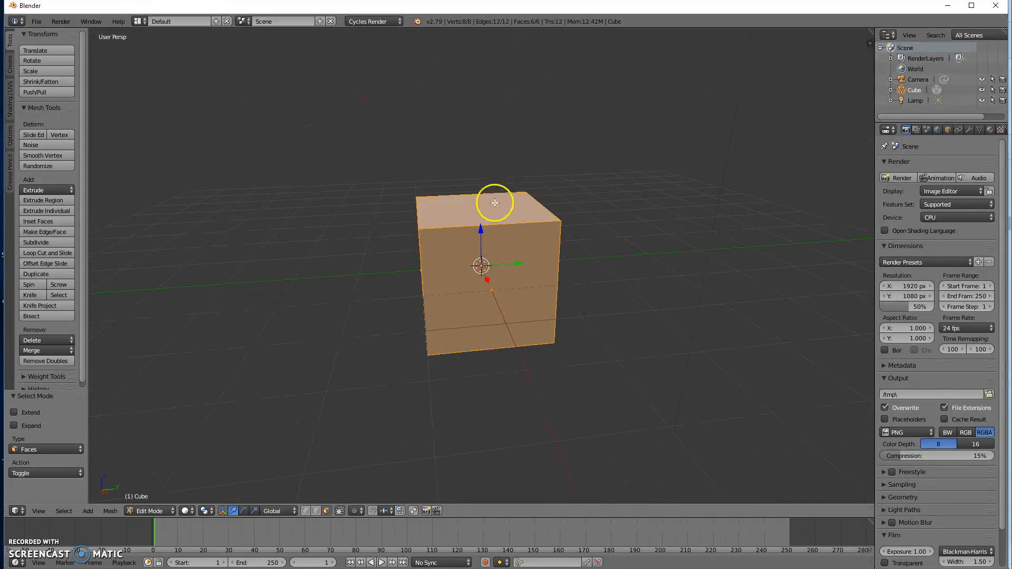
right_click(478, 205)
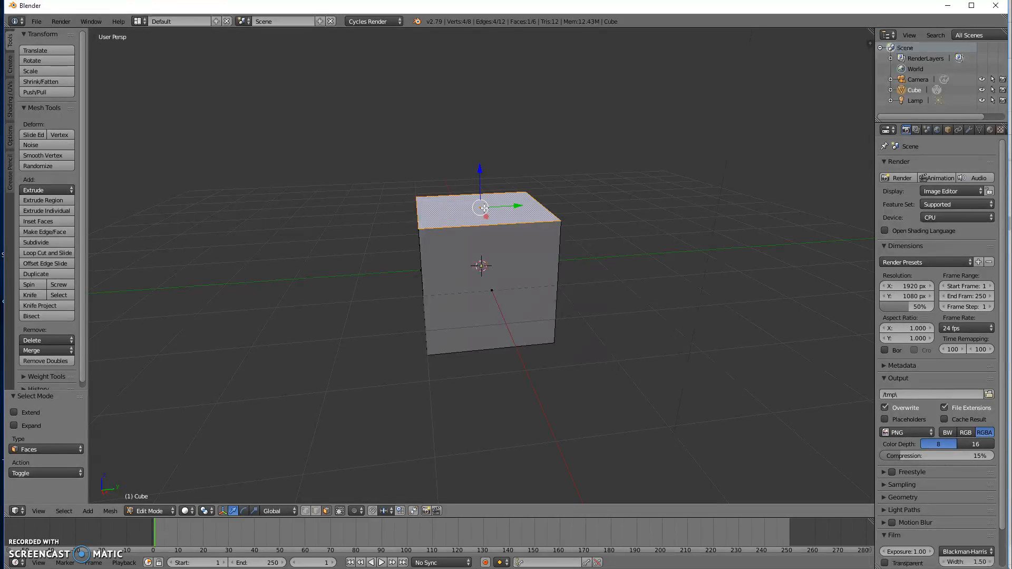
Try moving the cube's top face freely, along the Z, Y and X axes, and with Z locked, and cancel the move.
key(g)
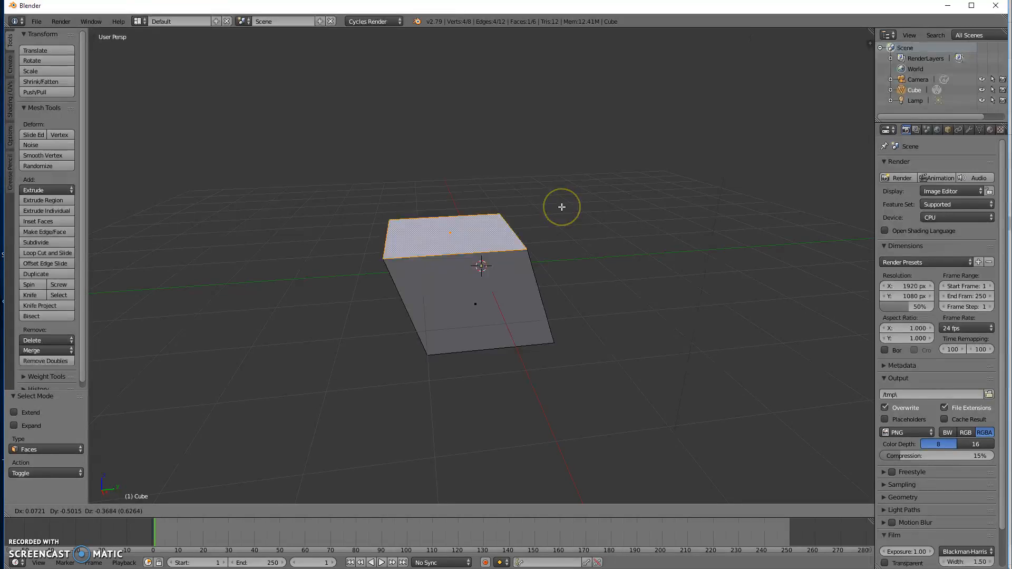
key(z)
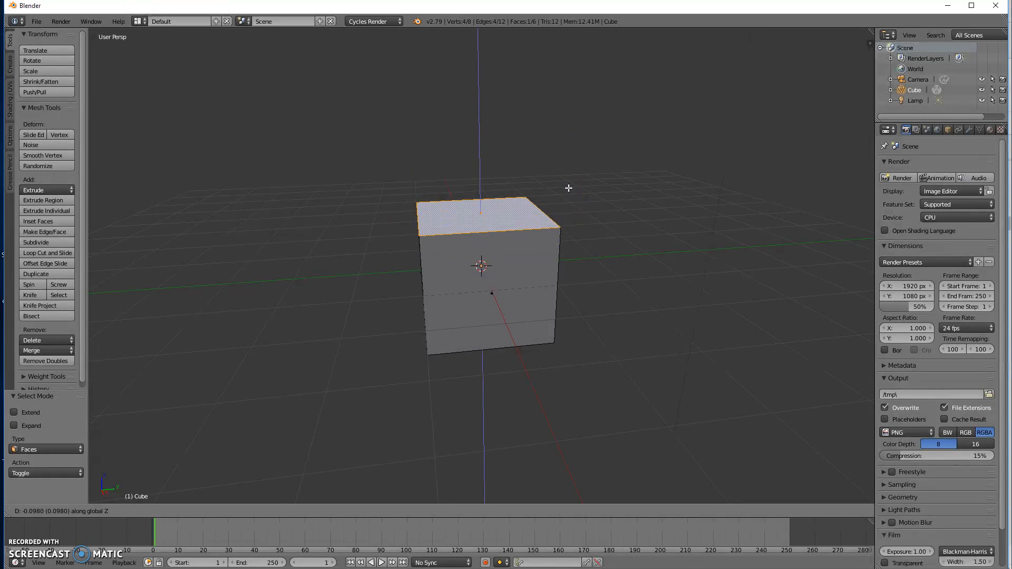
key(y)
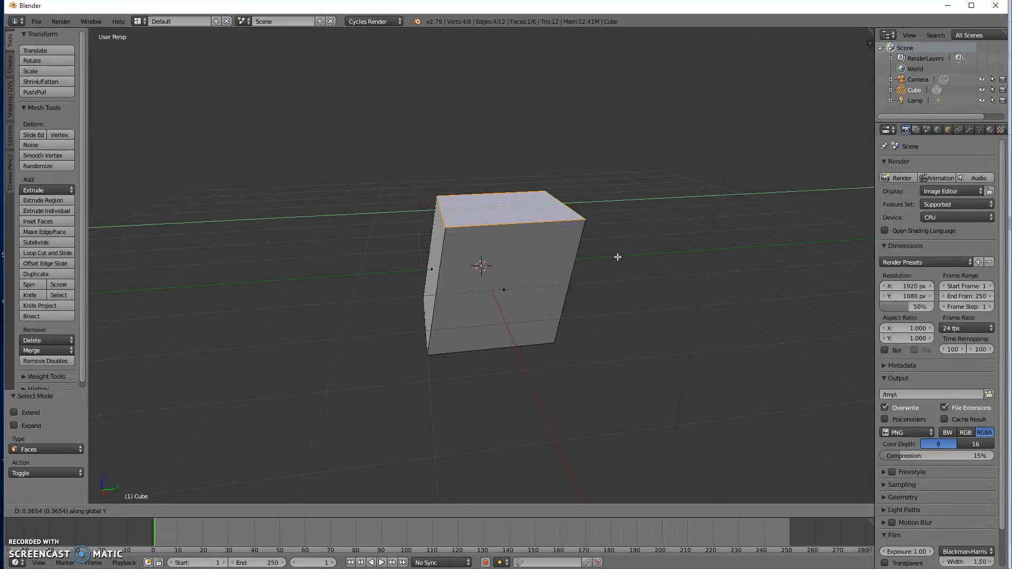
key(x)
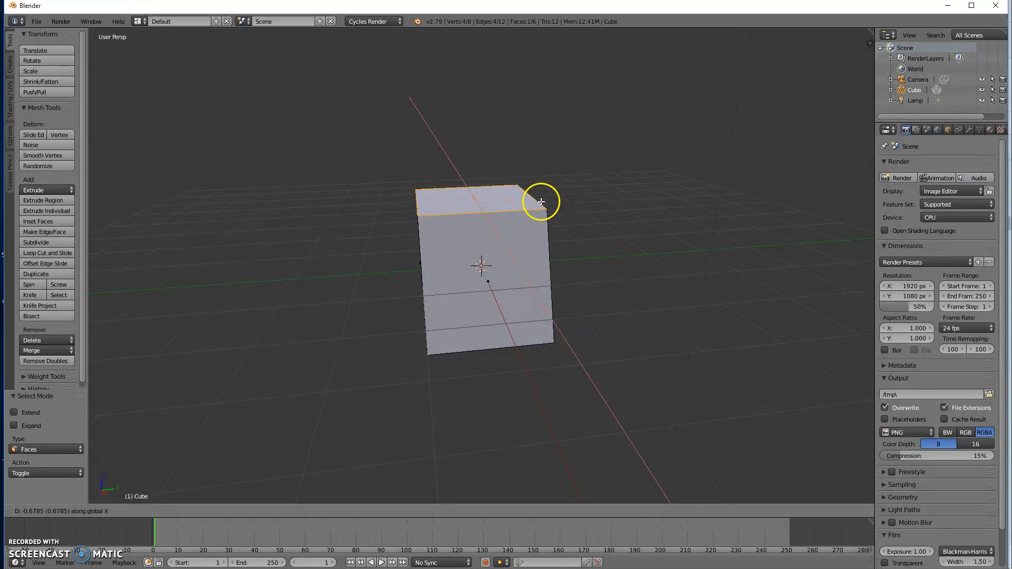
key(shift+z)
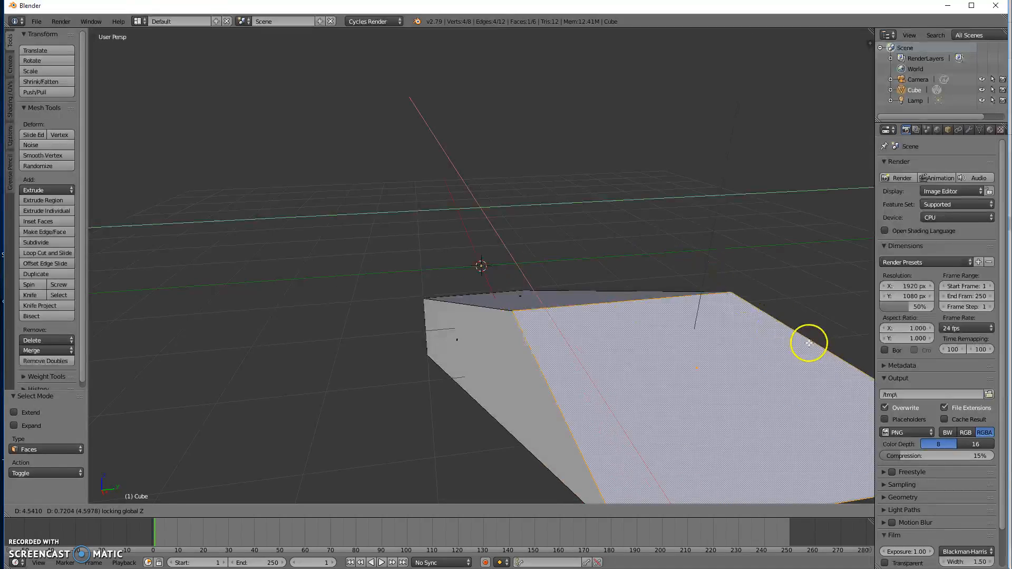
right_click(637, 272)
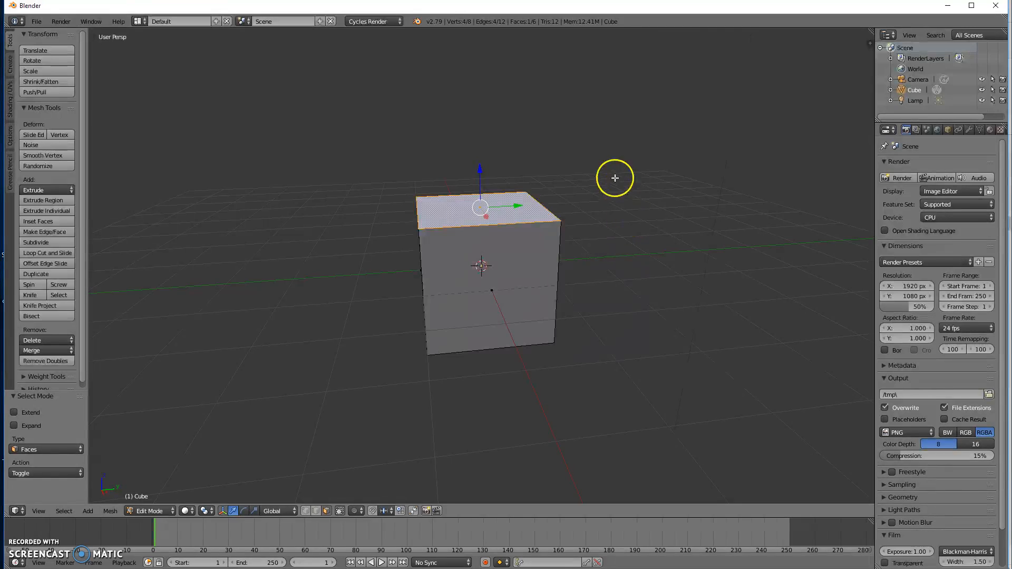
Try rotating the cube's top face freely and around the Y, X and Z axes, and cancel the rotation.
key(r)
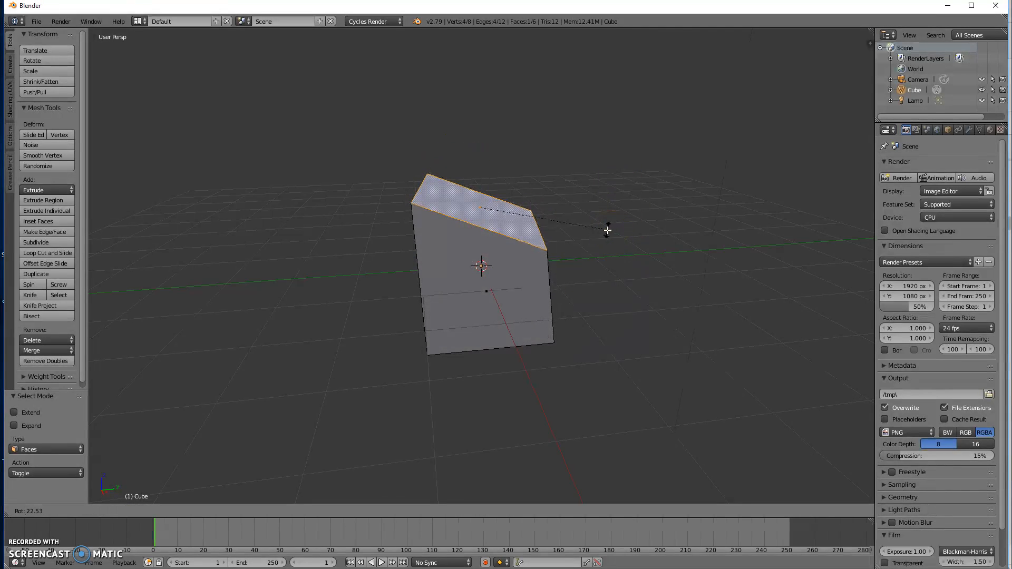
key(y)
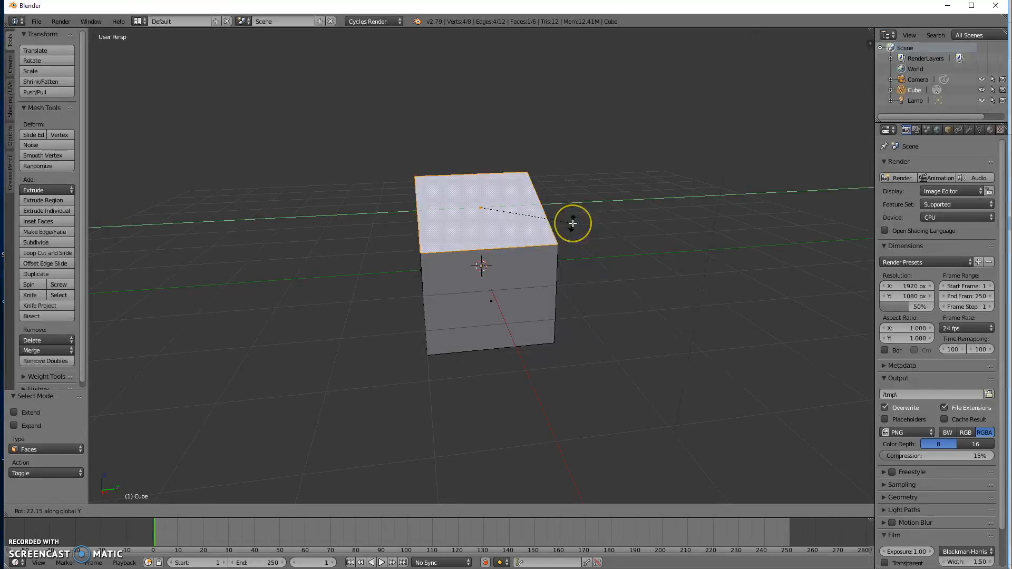
key(x)
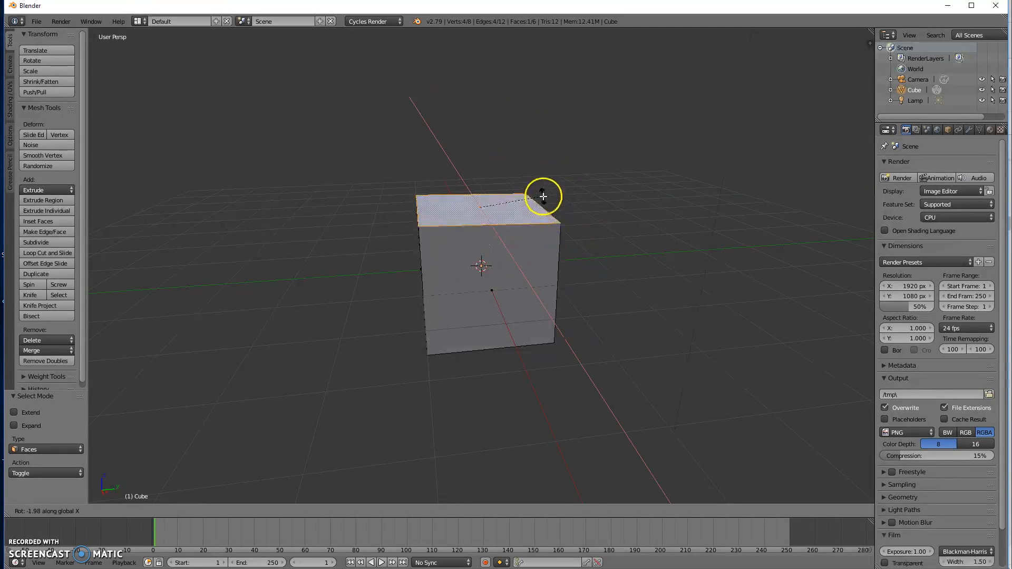
key(z)
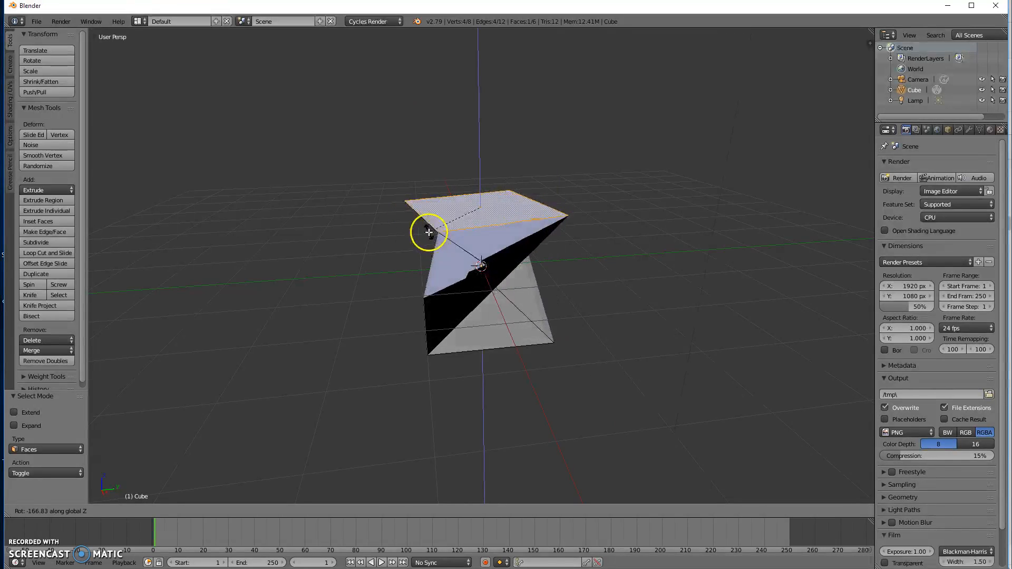
right_click(594, 189)
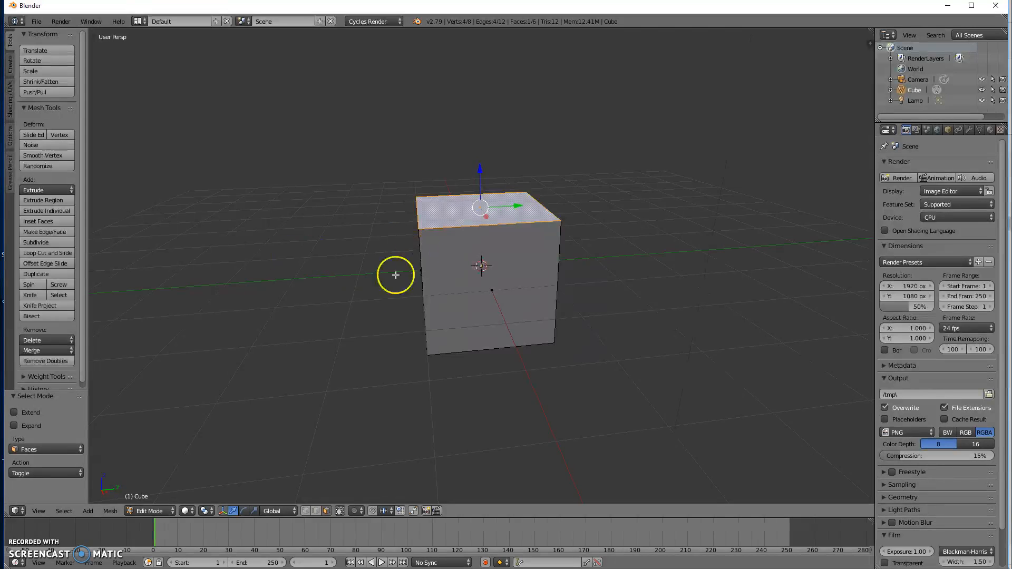
Try scaling the cube's top face uniformly to taper the cube, and cancel the scaling.
mouse_move(336, 332)
middle_down()
mouse_move(342, 346)
mouse_move(400, 343)
mouse_move(346, 349)
middle_up()
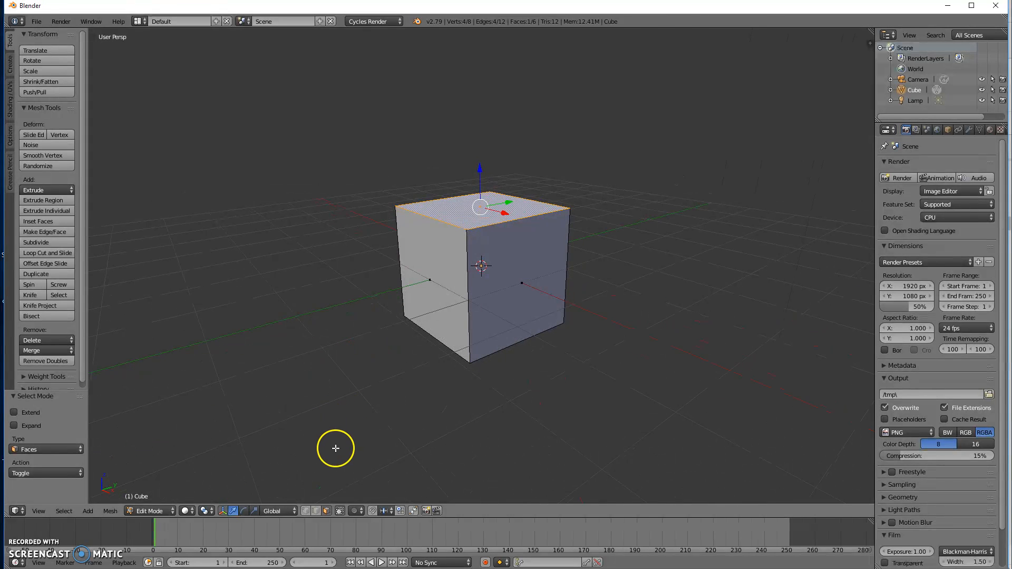
key(s)
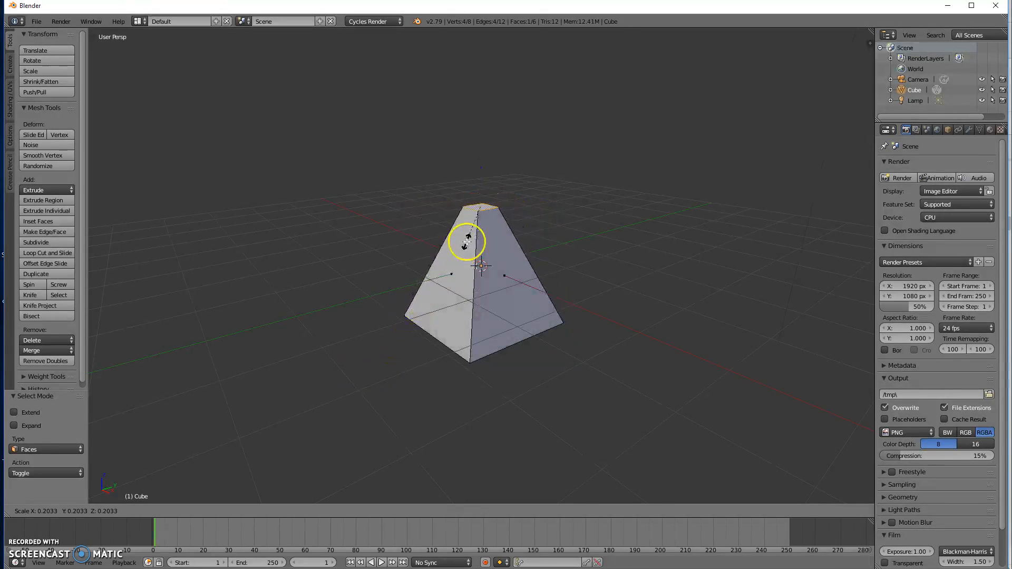
key(Escape)
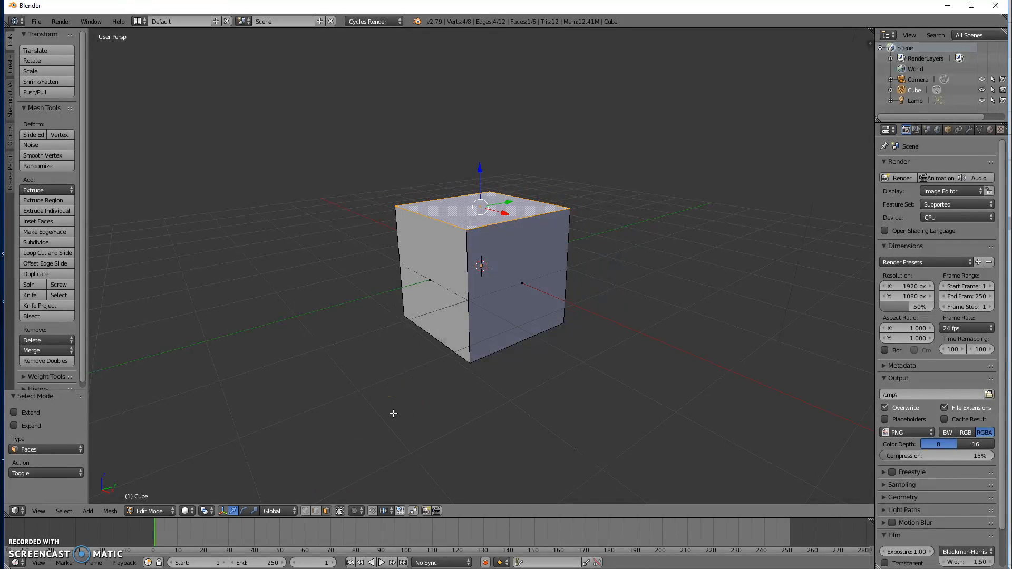
Select the whole cube mesh, try scaling it uniformly, along Z, along Y and with Z locked, and cancel the scaling.
key(a)
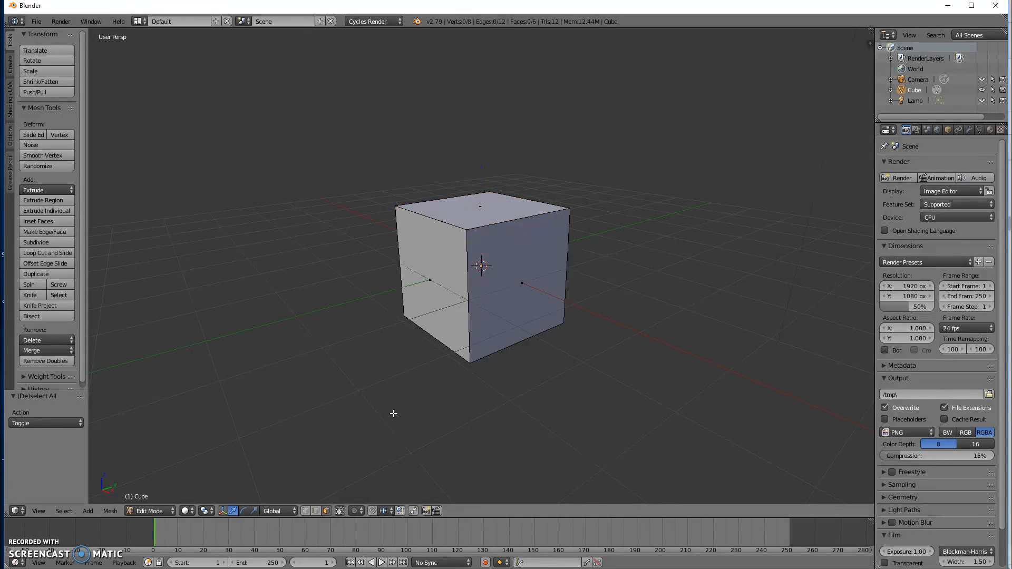
key(a)
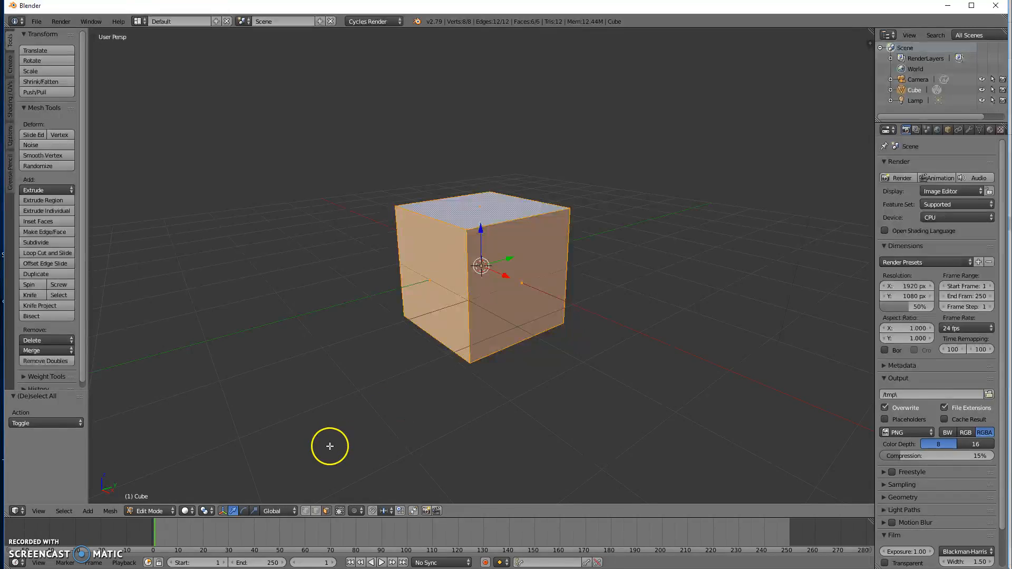
key(s)
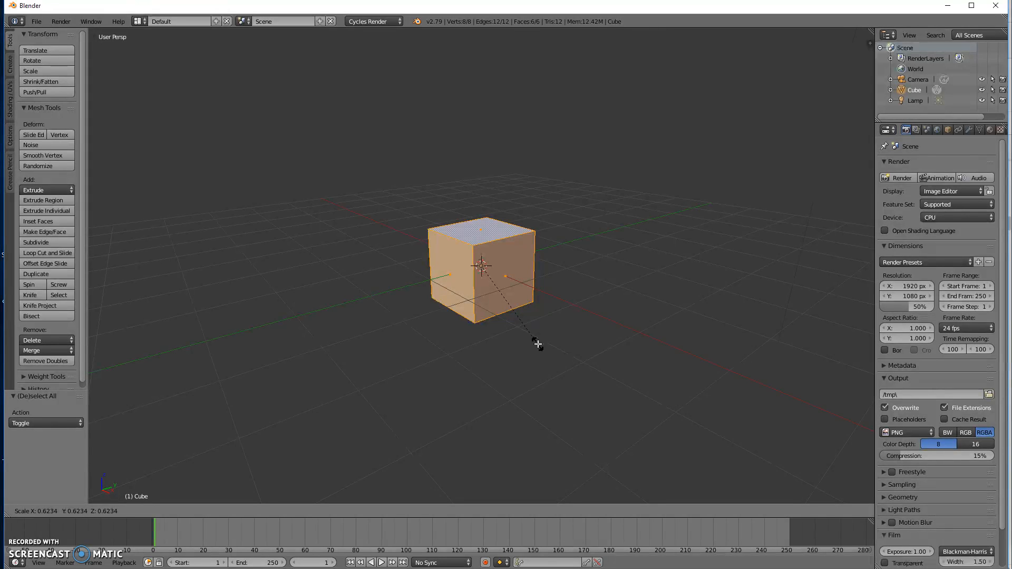
key(z)
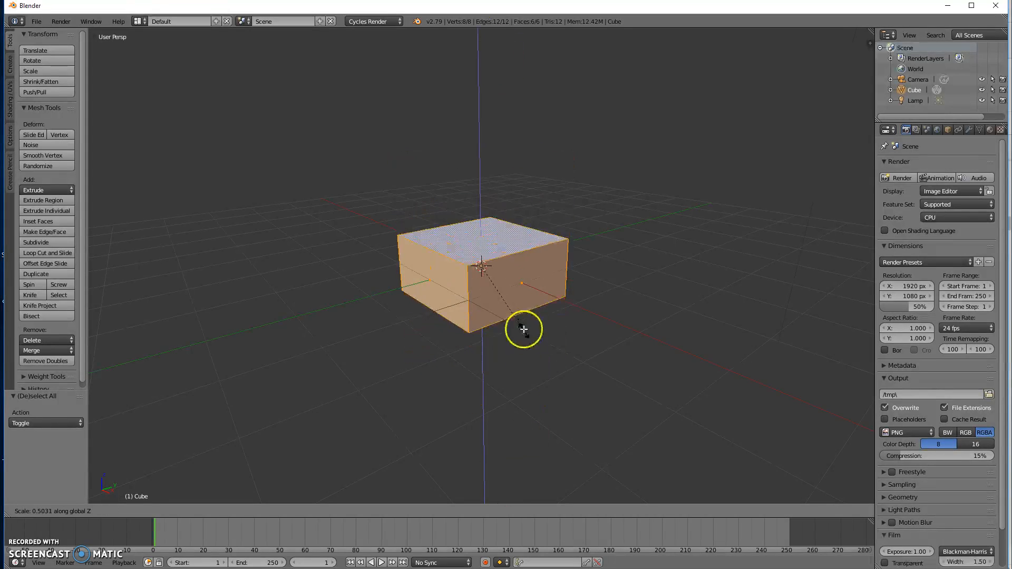
key(y)
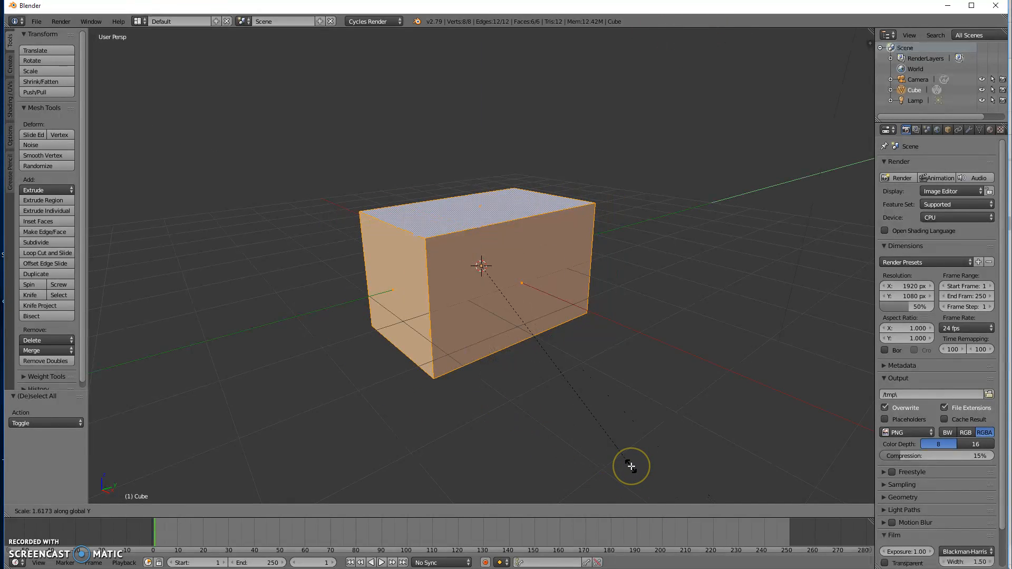
key(shift+z)
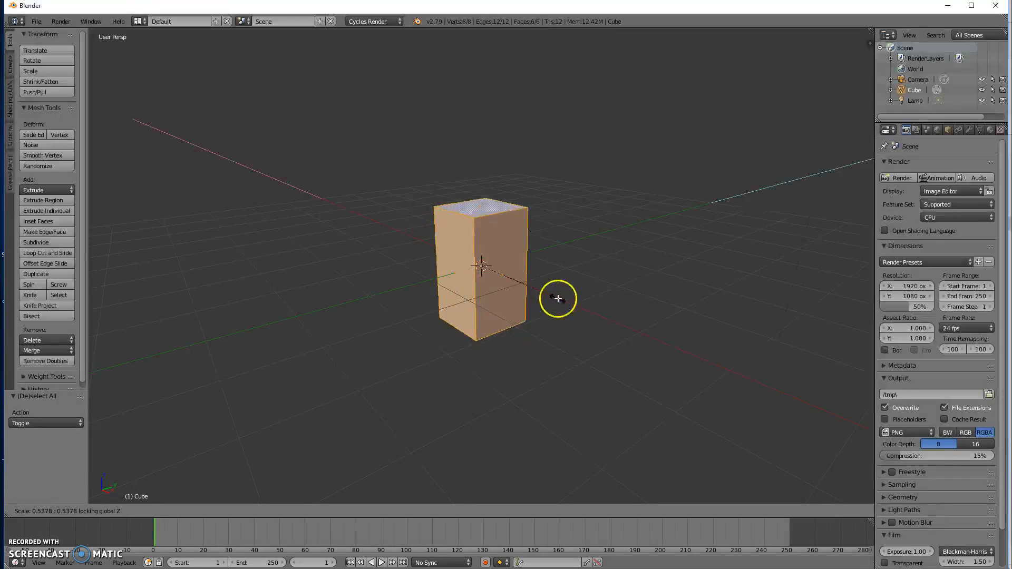
right_click(570, 316)
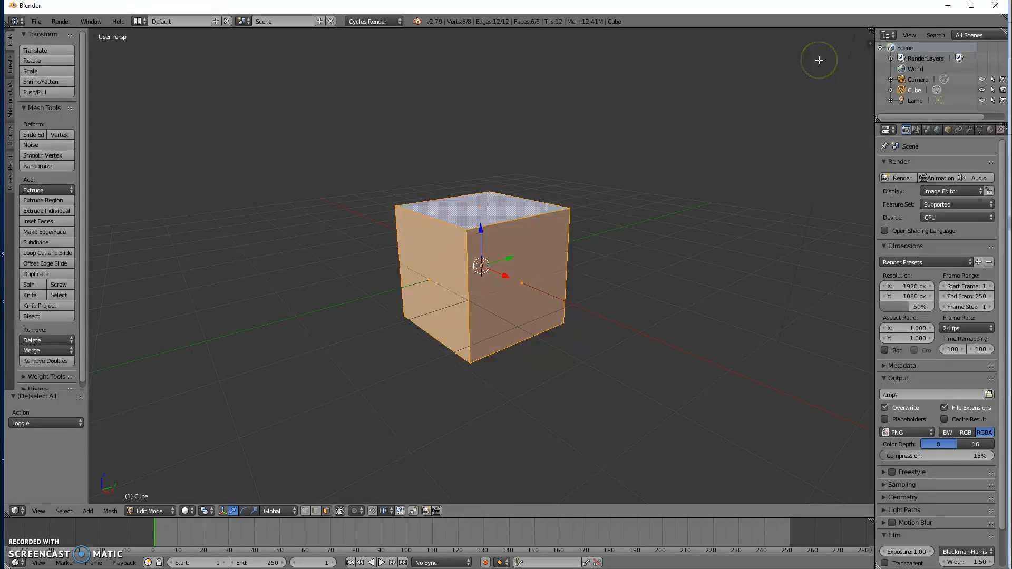
Try uniformly scaling the whole cube several times, starting with the pointer near and far from its centre, and cancel each attempt.
key(s)
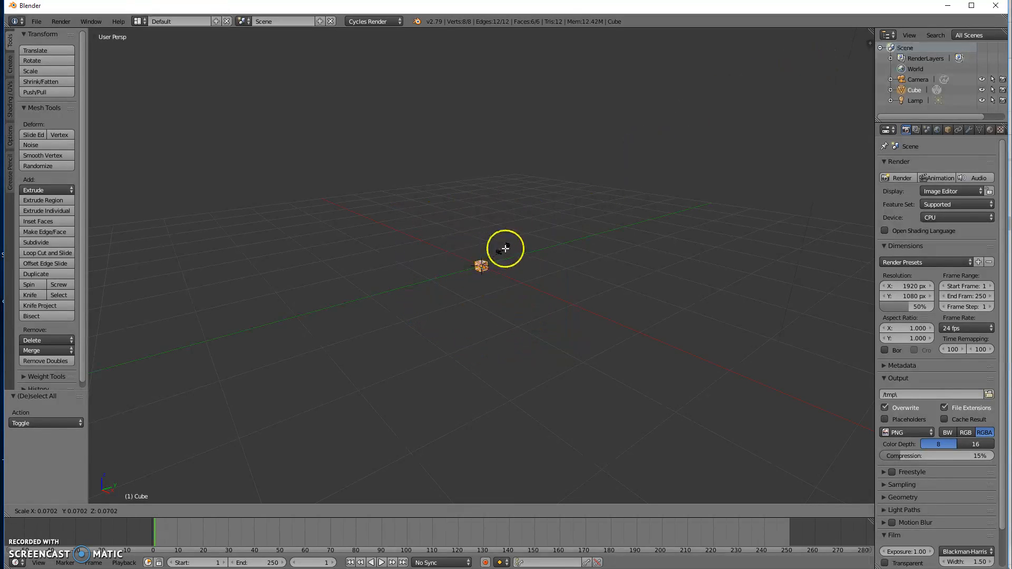
key(Escape)
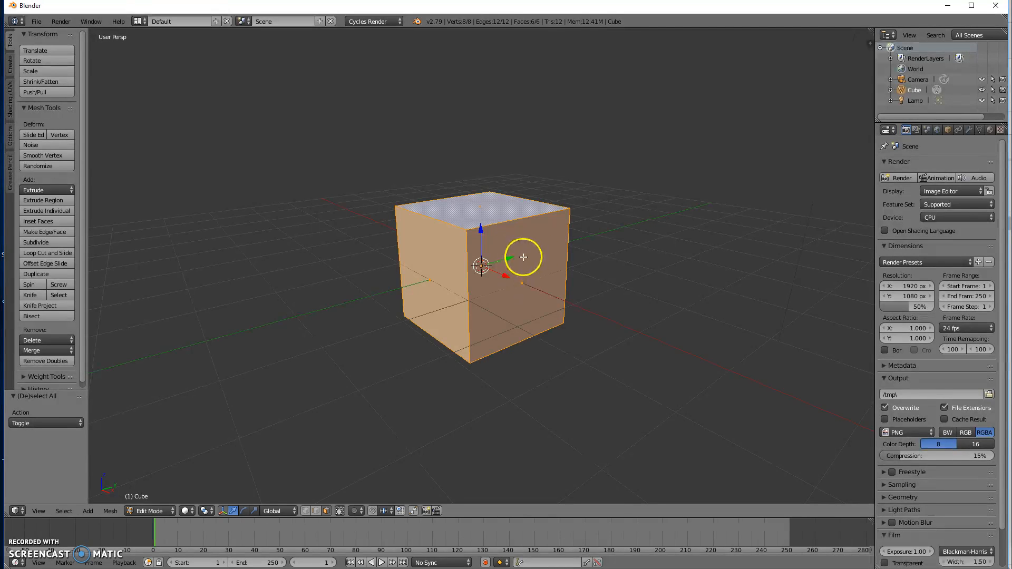
key(s)
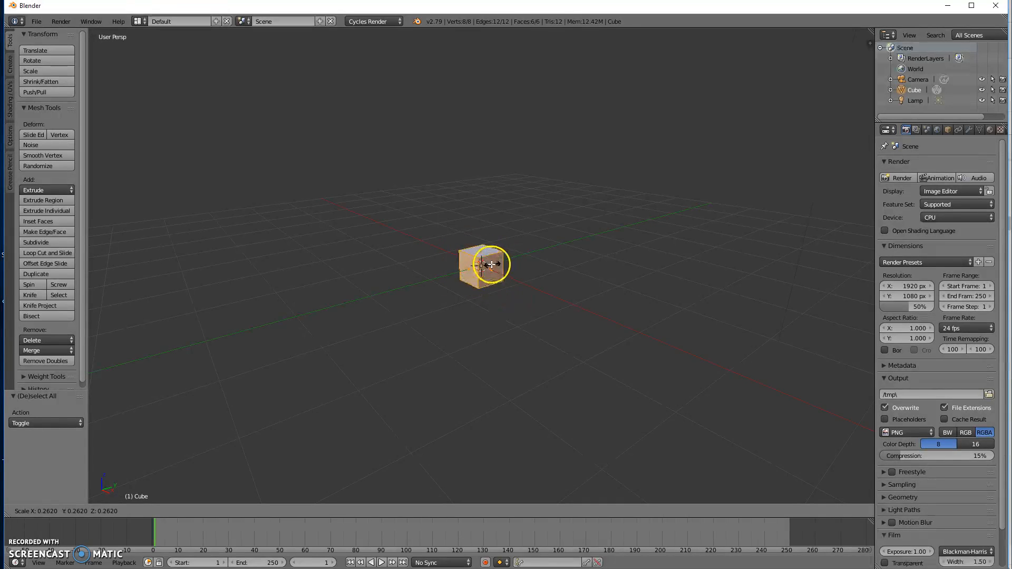
key(Escape)
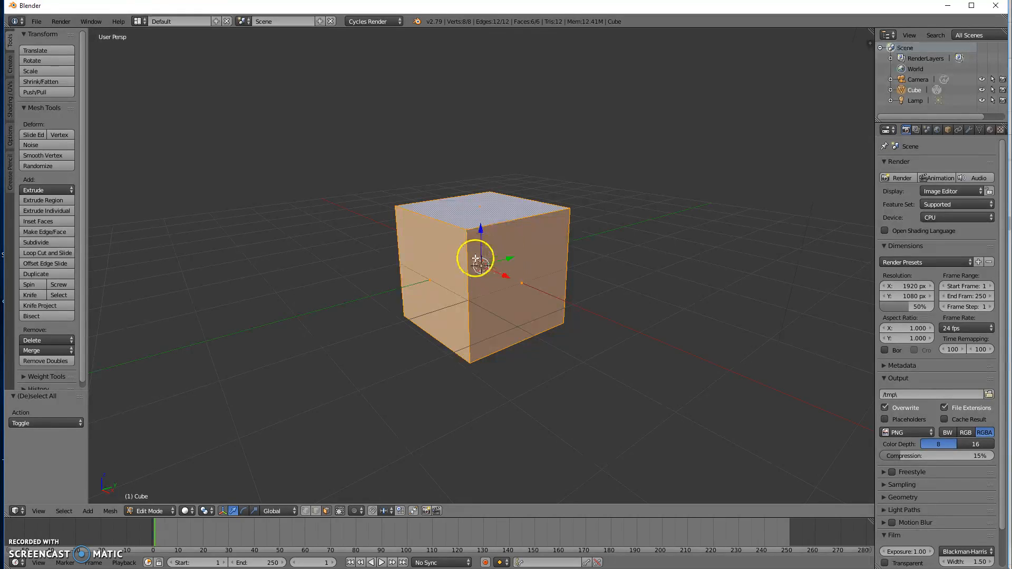
key(s)
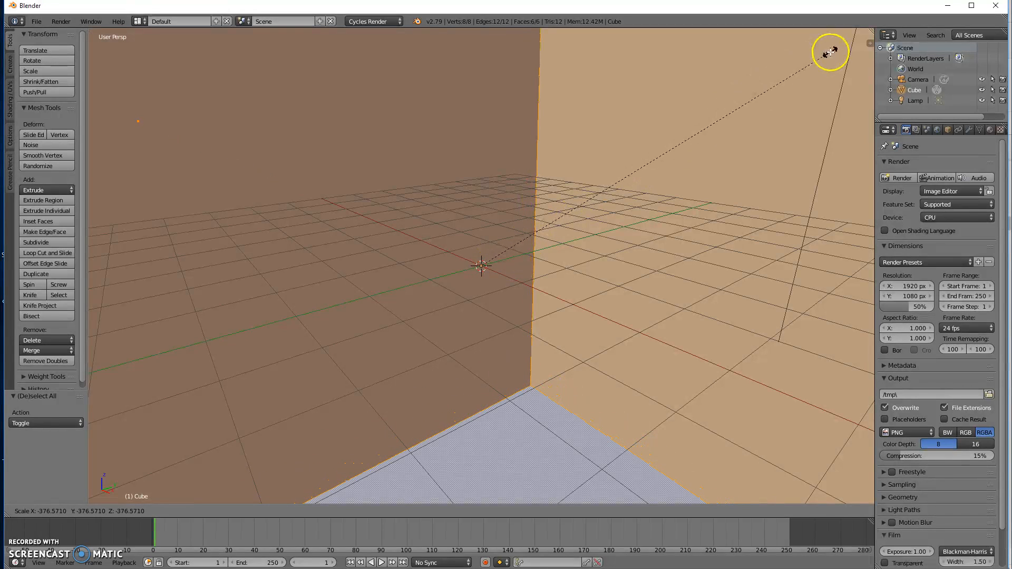
key(Escape)
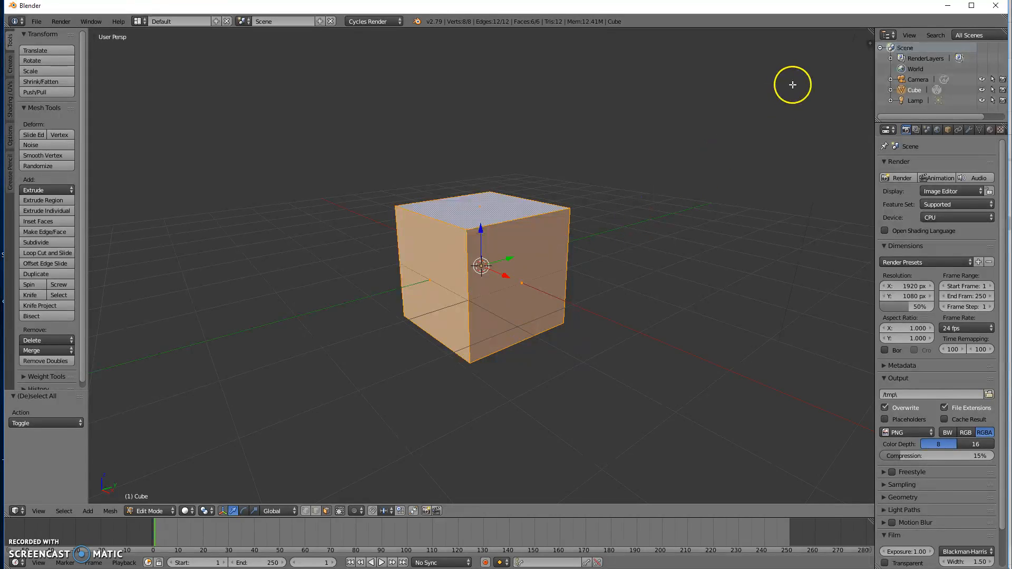
key(s)
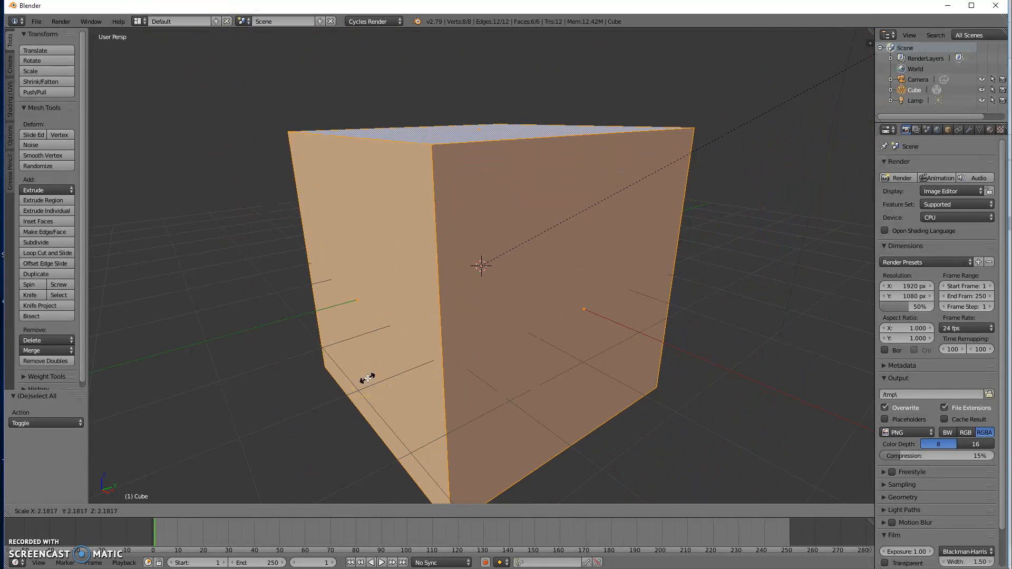
key(Escape)
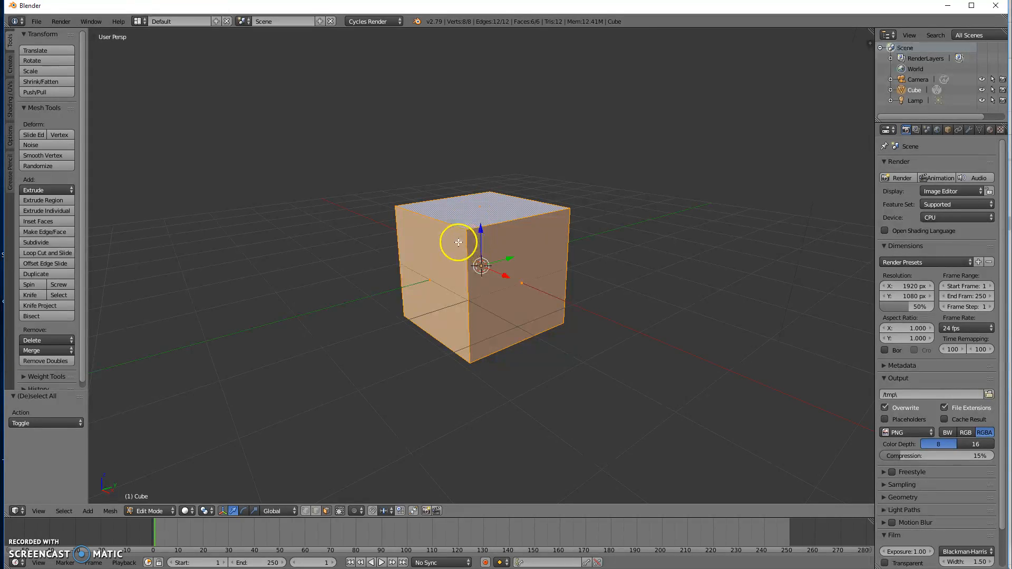
Select only the cube's top face and extrude it upward by about 1.24 units.
right_click(467, 213)
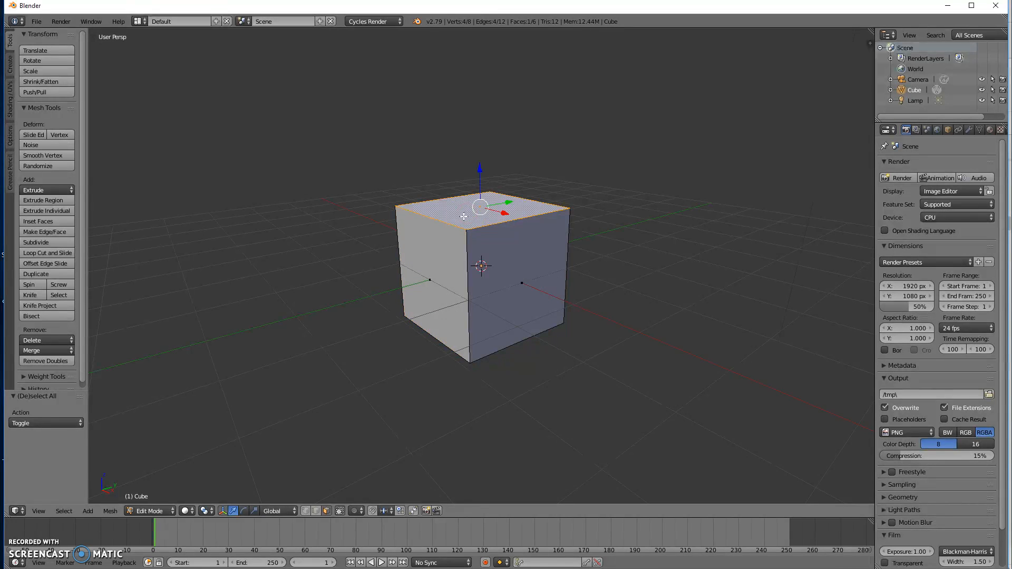
key(e)
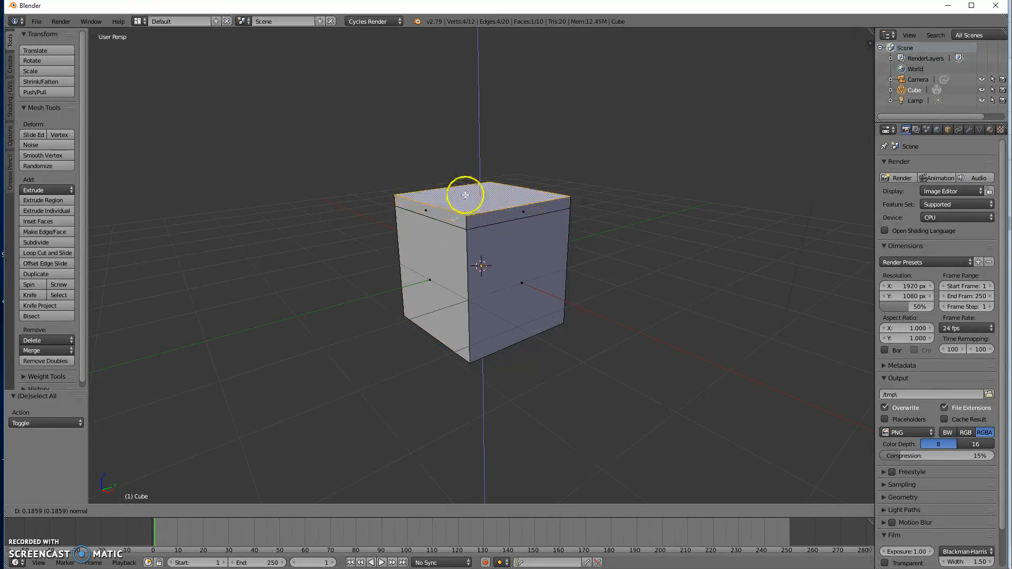
click(464, 128)
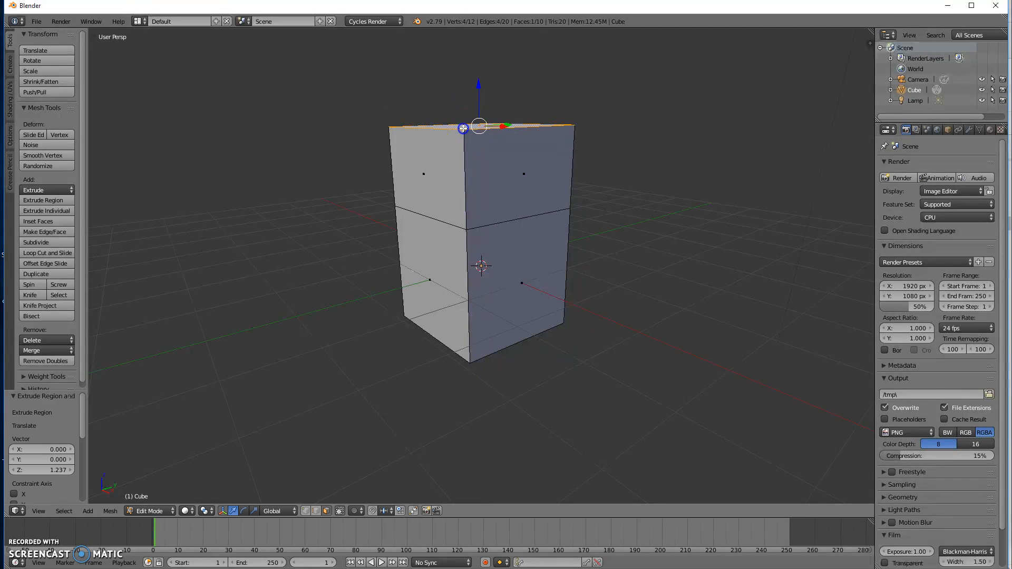
Try extruding the top face a second time, cancel that movement and undo both extrusions.
middle_drag(520, 151, 517, 261)
key(e)
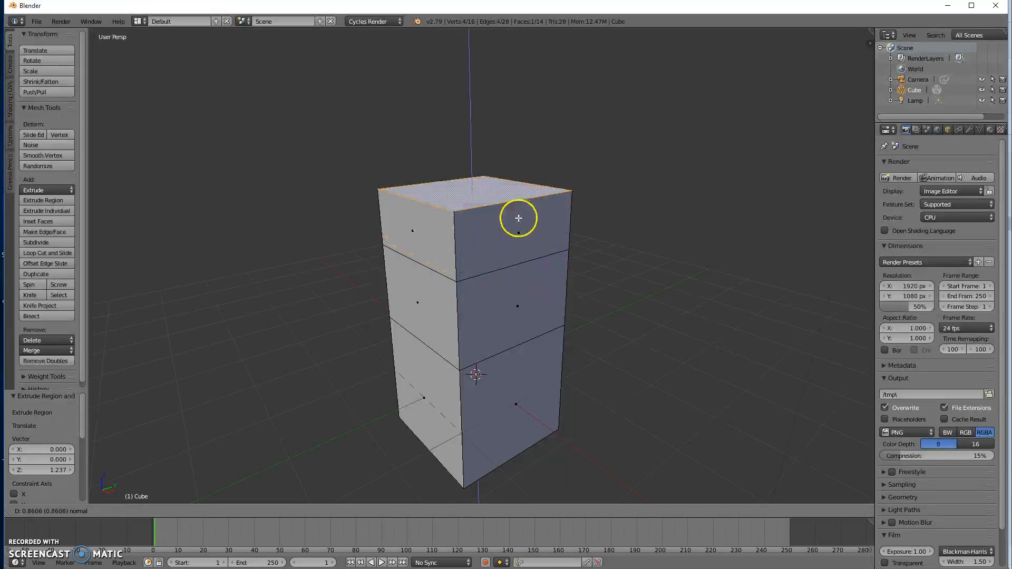
right_click(506, 255)
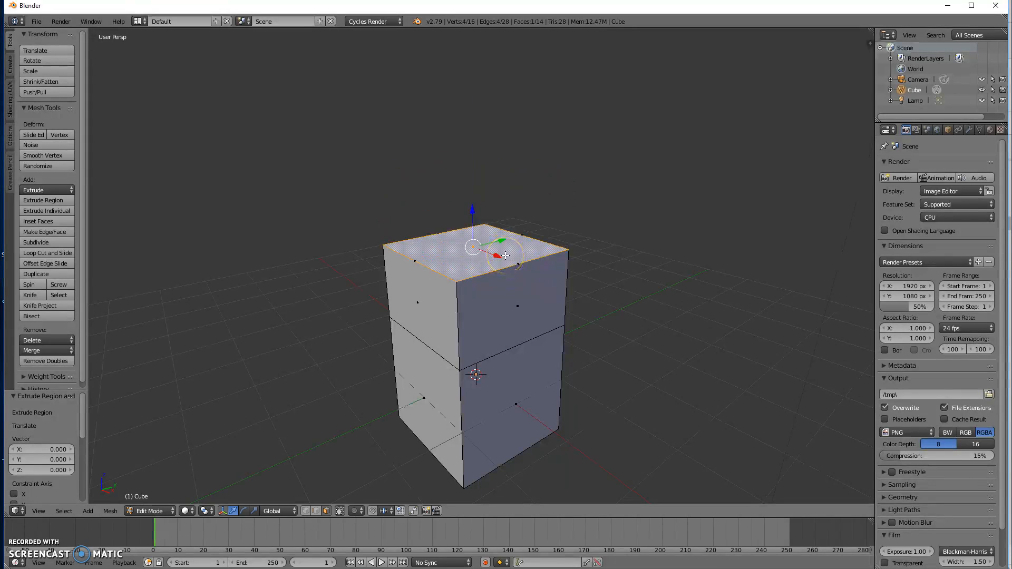
key(ctrl+z)
key(ctrl+z)
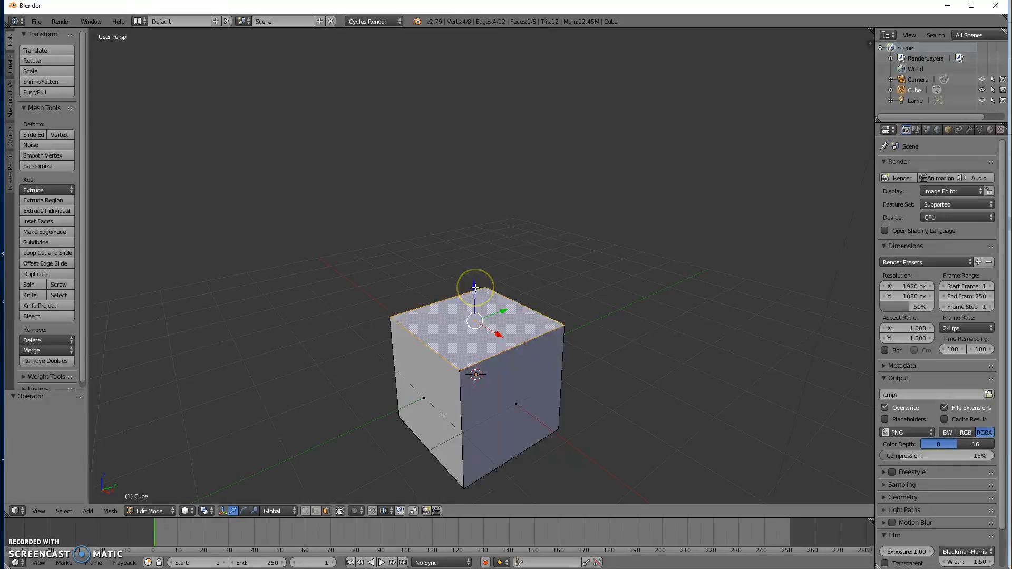
Move the cube's top face up 5 units along the Z axis to form a tall box.
drag(475, 289, 478, 63)
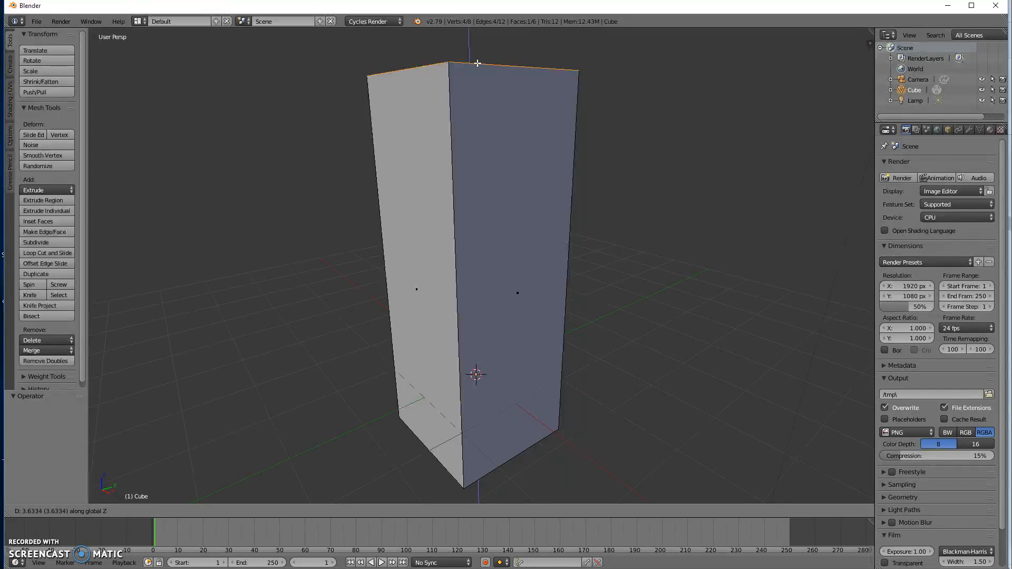
text(5)
key(Return)
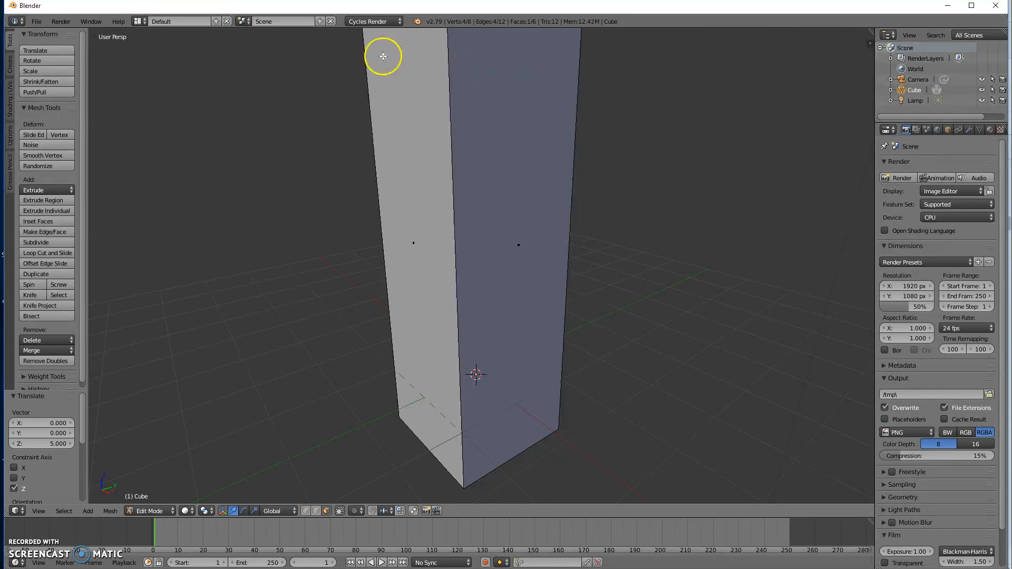
scroll(532, 229, down, 5)
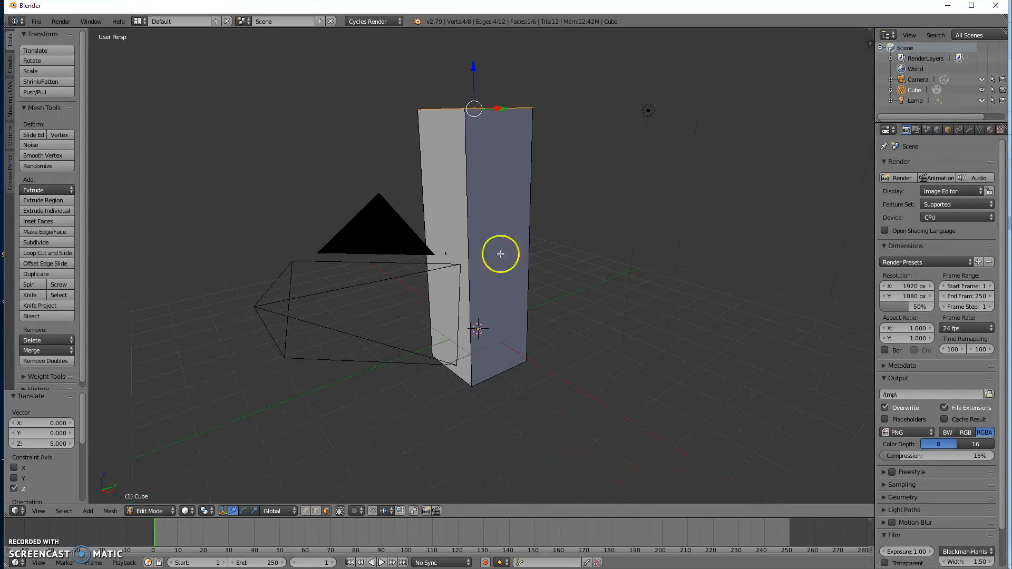
middle_drag(601, 189, 576, 211)
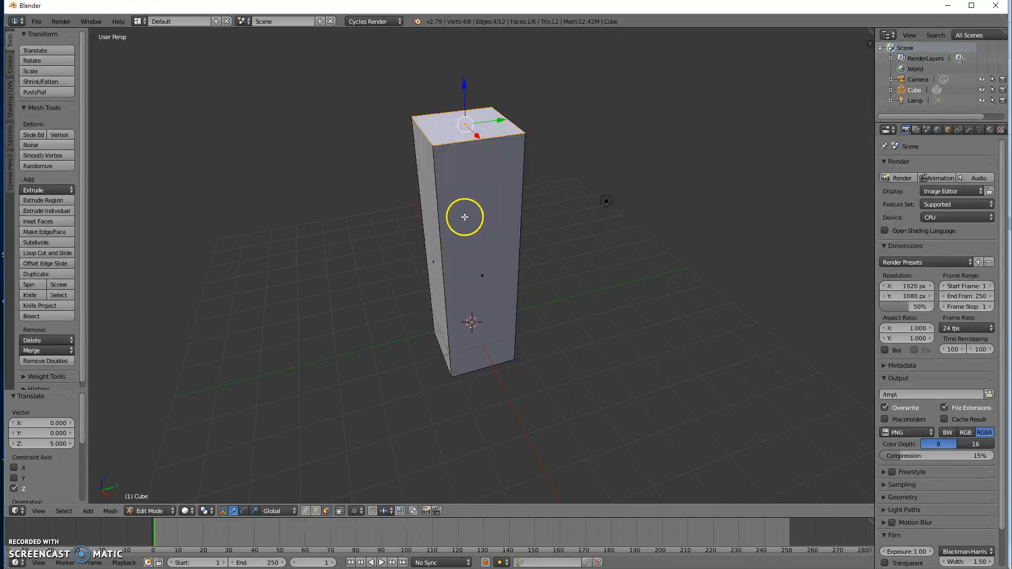
Add 100 horizontal loop cuts around the tall box and use Edge selection mode.
key(ctrl+r)
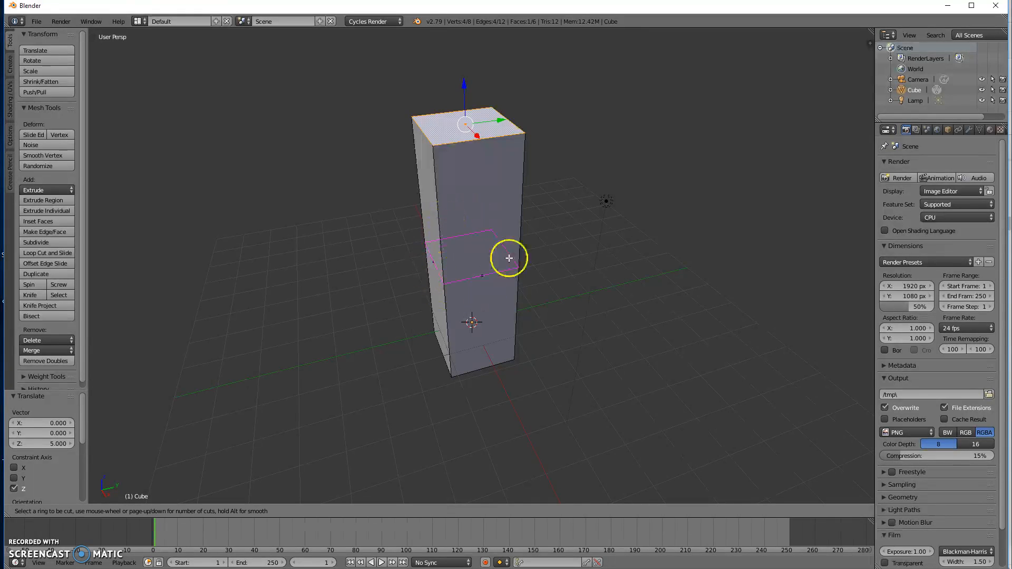
scroll(469, 228, up, 4)
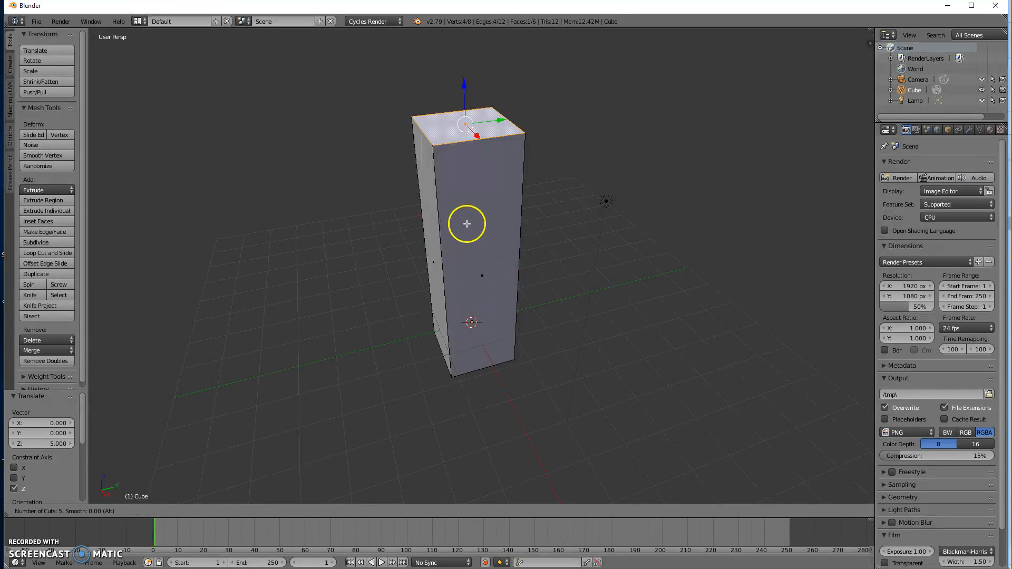
scroll(448, 223, up, 20)
scroll(457, 219, up, 10)
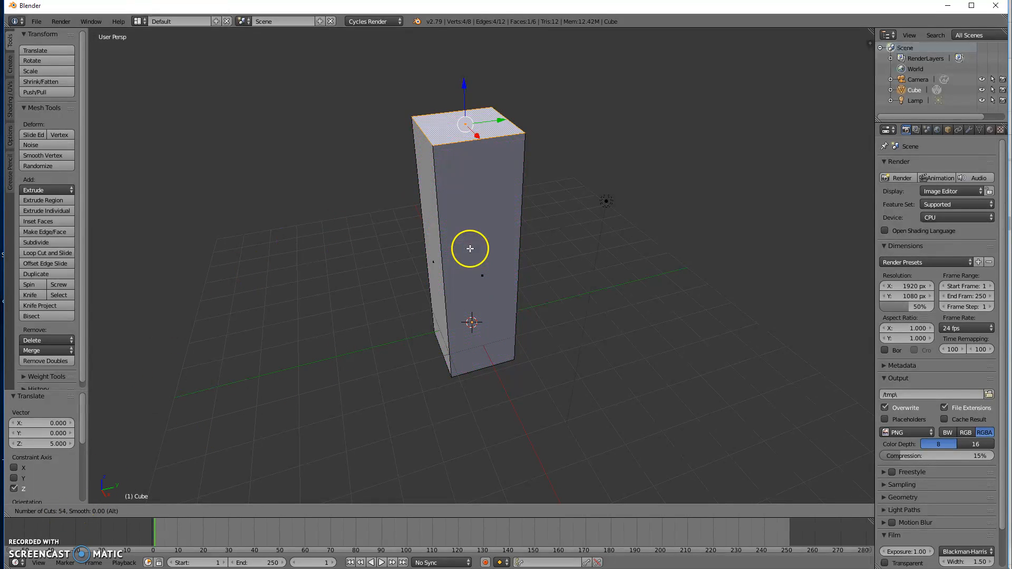
text(100)
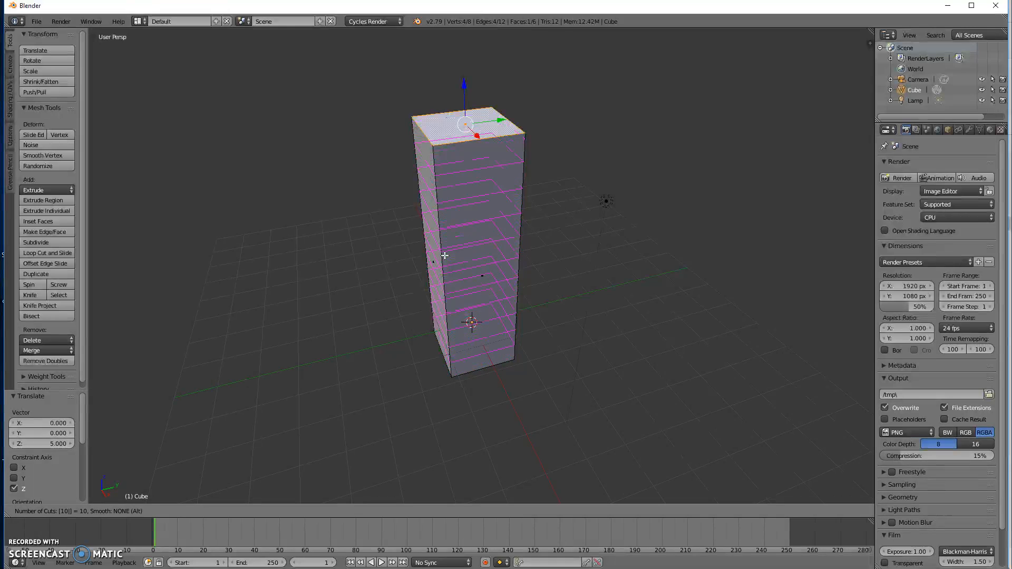
click(436, 256)
drag(436, 256, 433, 256)
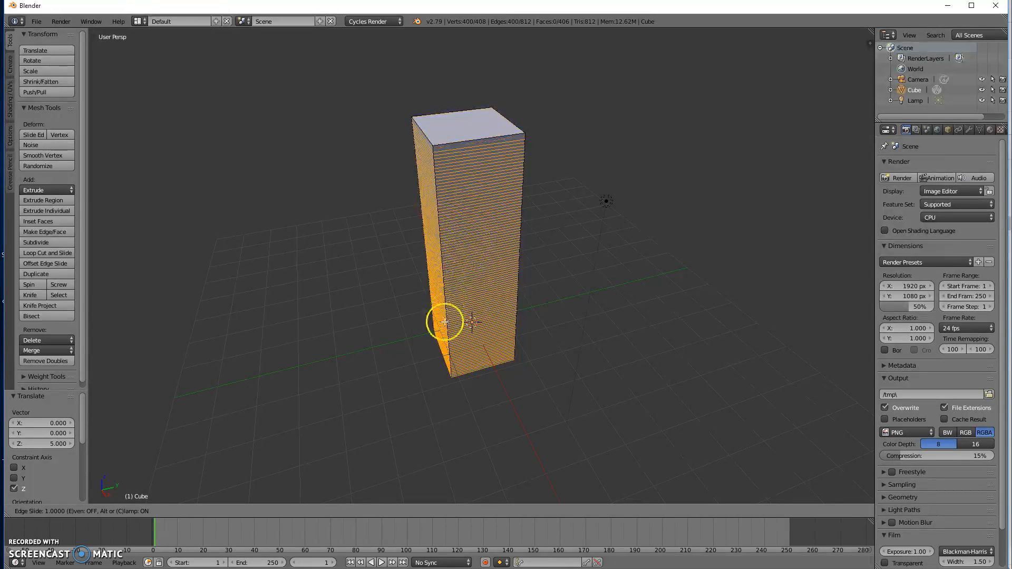
click(438, 234)
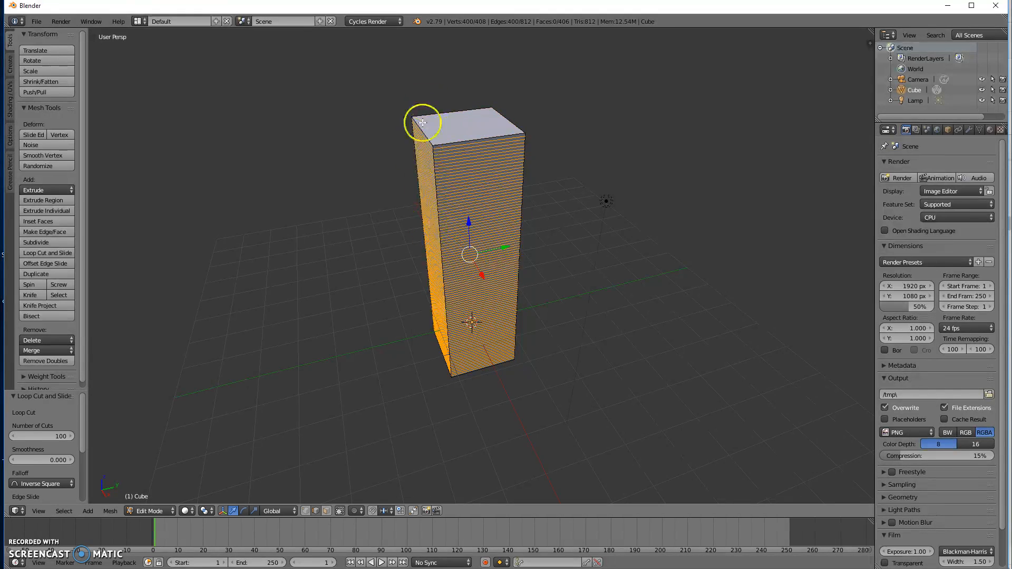
click(318, 510)
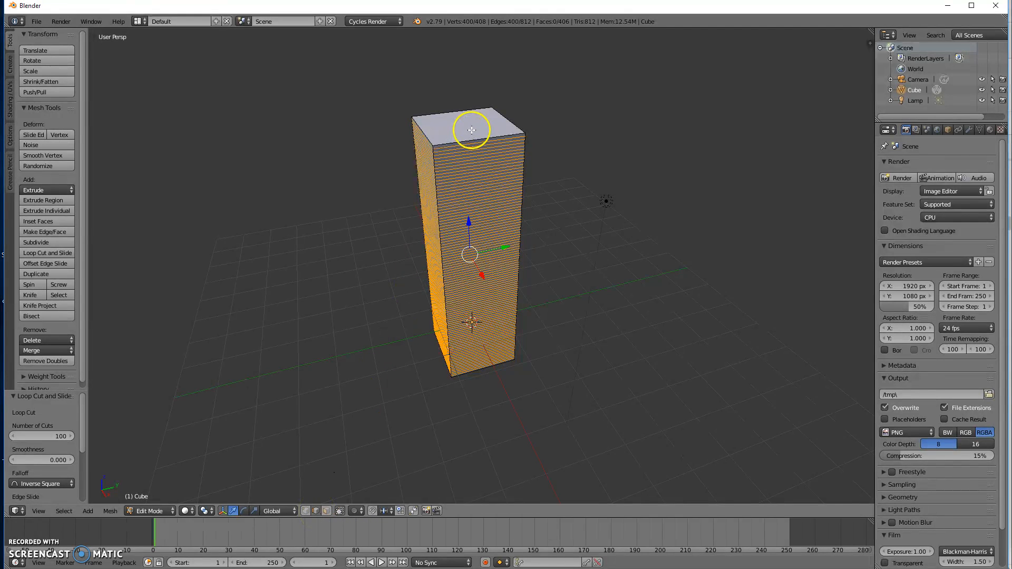
Select only the tall box's top face in Face selection mode and enable proportional editing.
click(329, 510)
right_click(457, 120)
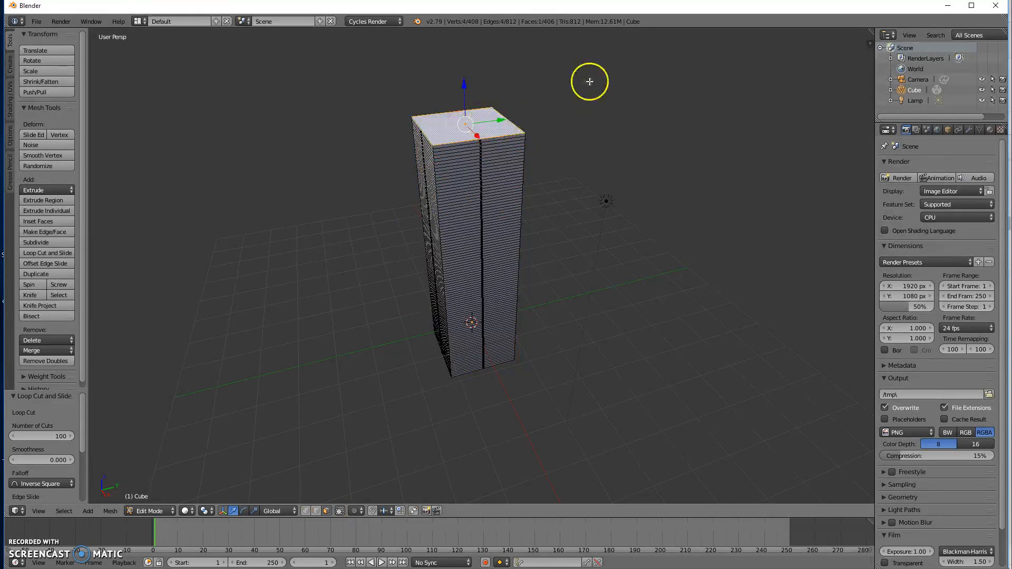
click(354, 511)
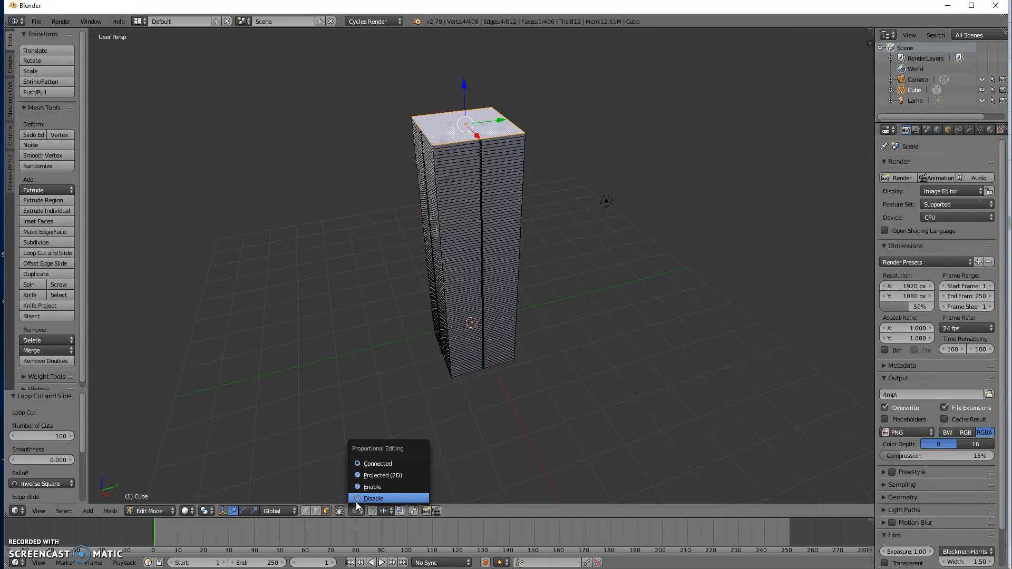
click(366, 487)
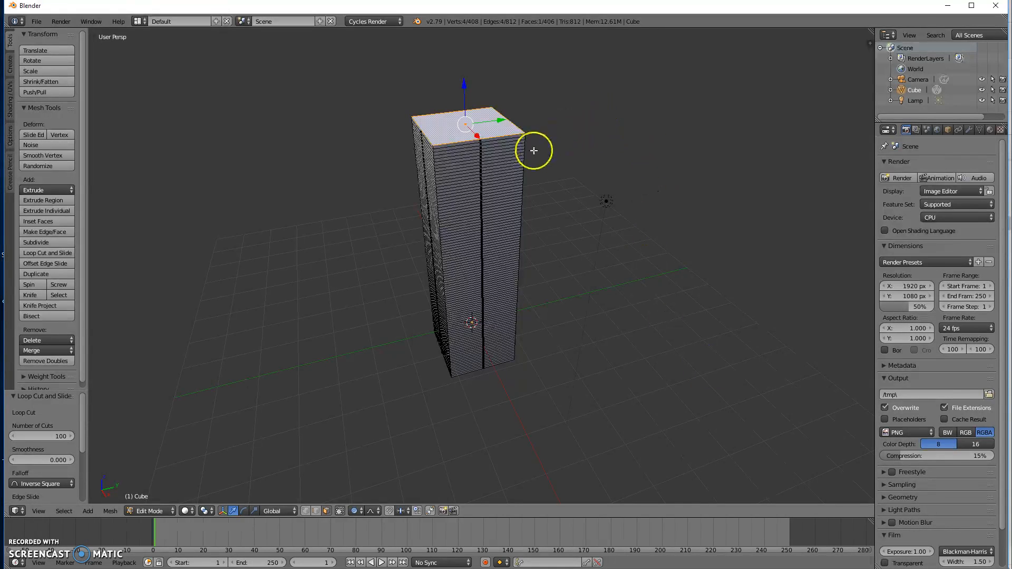
Rotate the top face about -346° around the Z axis, with the proportional size enlarged to about 8.95, to twist the whole box.
key(r)
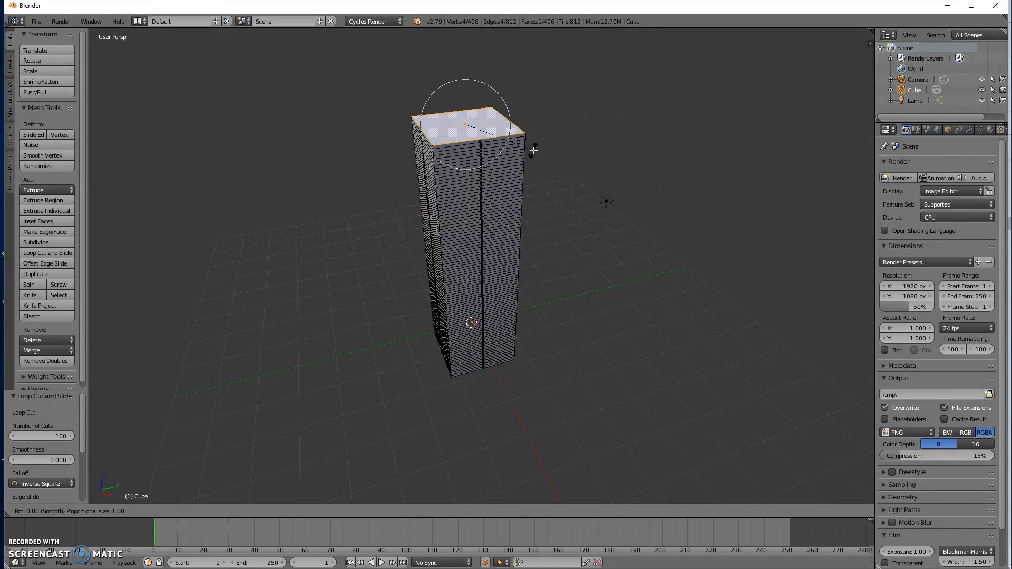
key(z)
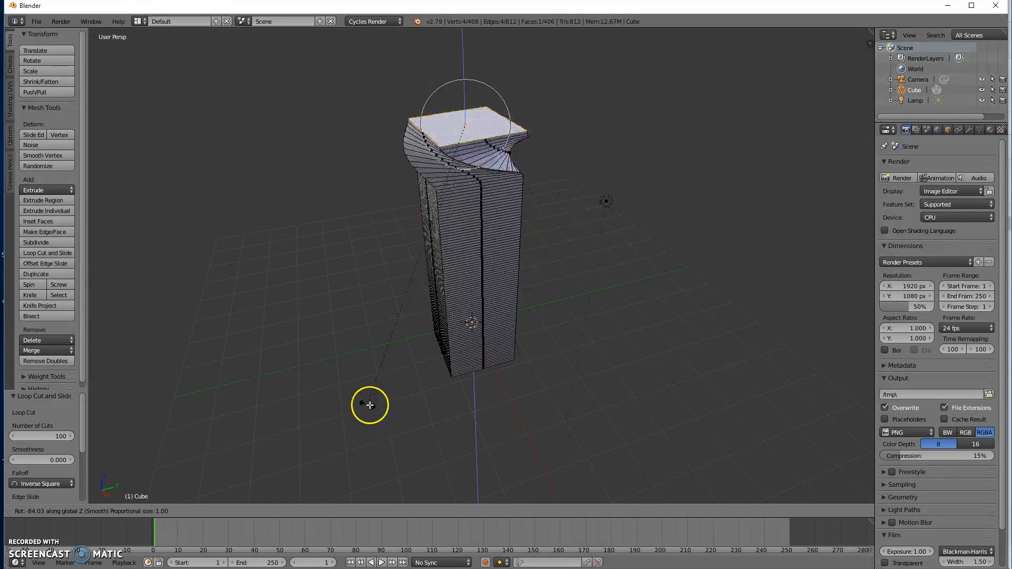
scroll(328, 380, down, 4)
scroll(275, 393, down, 6)
scroll(274, 392, down, 8)
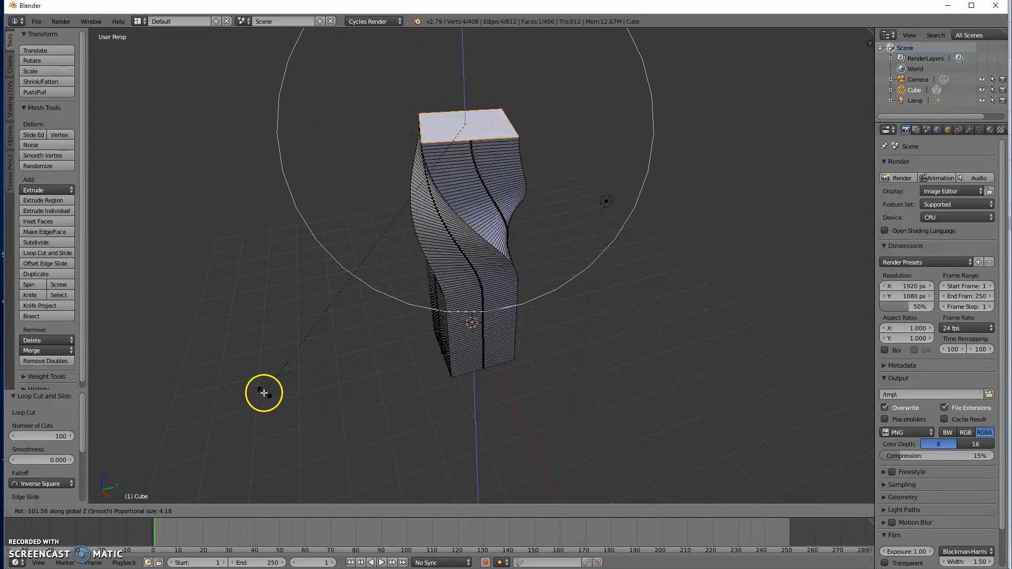
scroll(258, 394, down, 5)
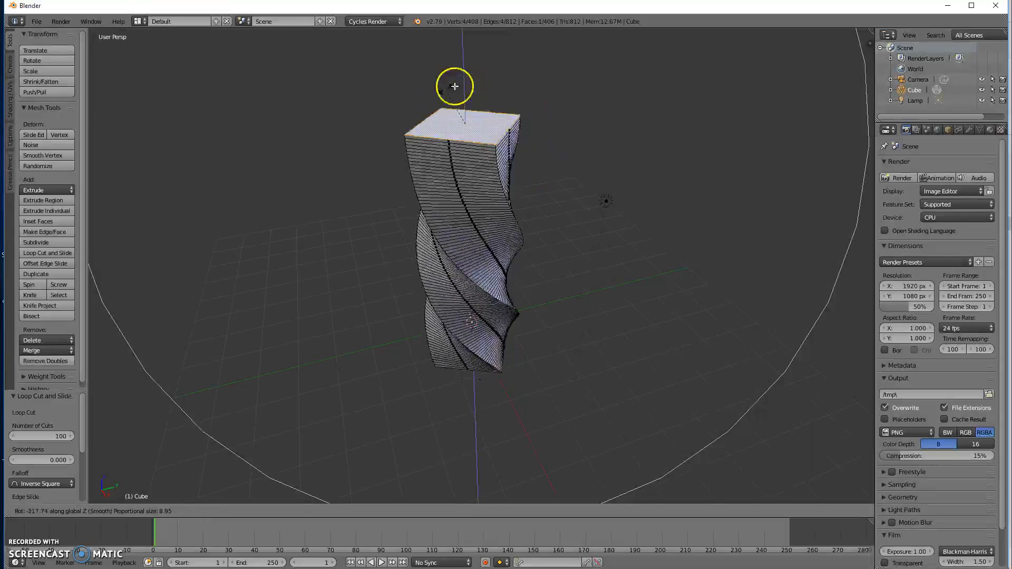
click(479, 125)
Examine the twisted column from several angles, including its shading in Object Mode, and return to Edit Mode.
middle_drag(315, 259, 737, 241)
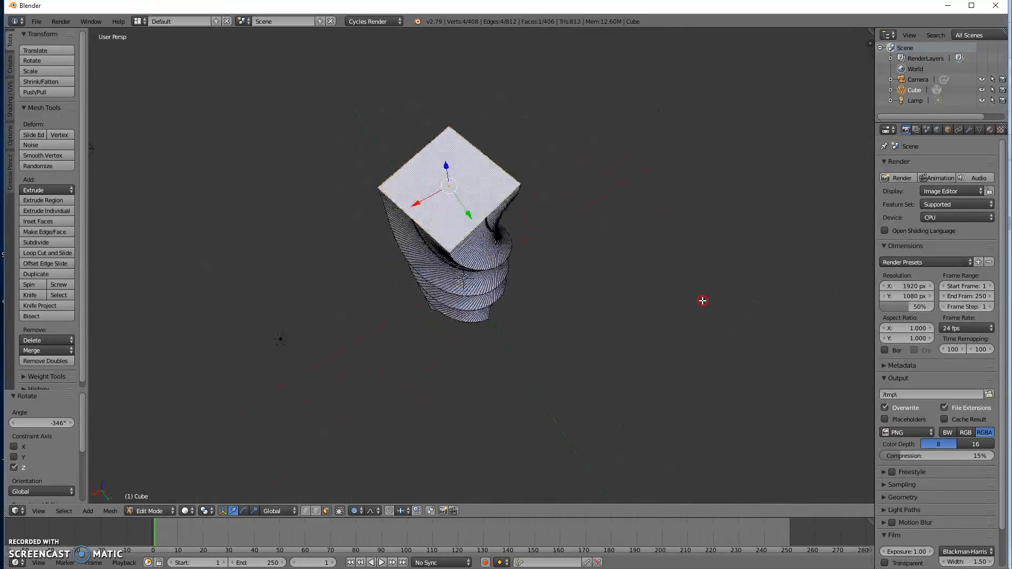
middle_drag(544, 295, 295, 238)
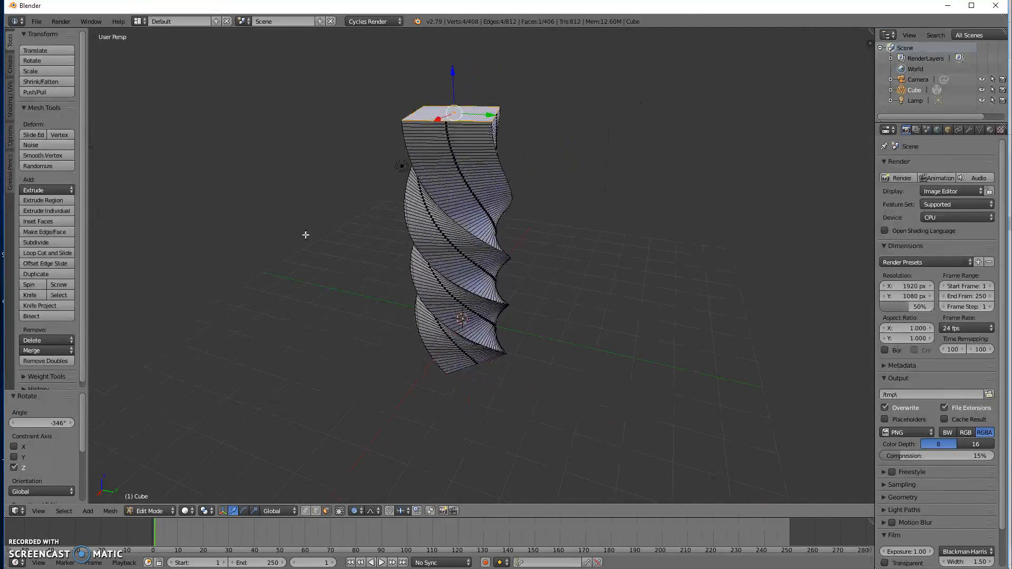
middle_drag(305, 195, 520, 162)
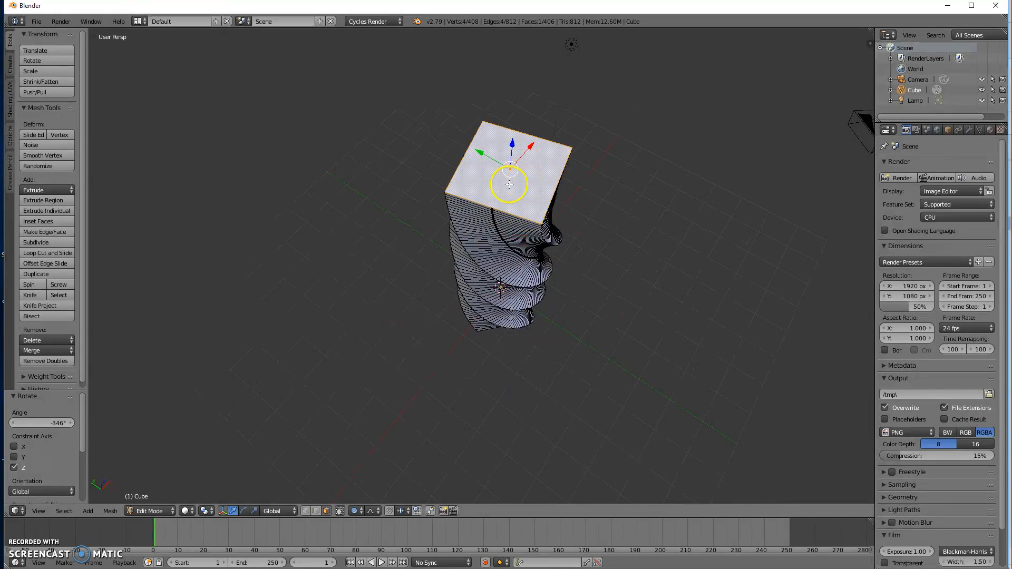
middle_drag(447, 262, 389, 163)
middle_drag(667, 228, 655, 257)
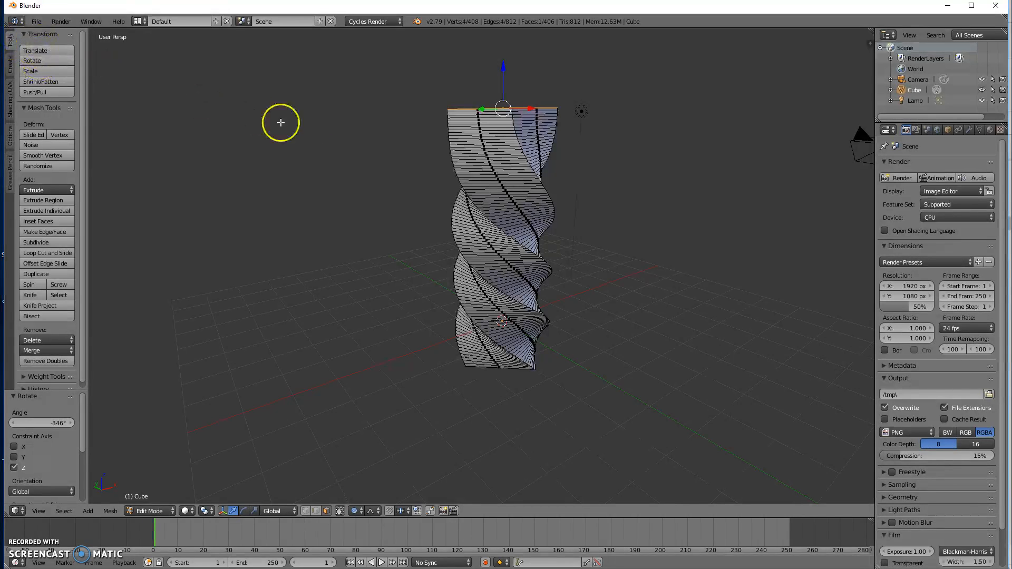
key(Tab)
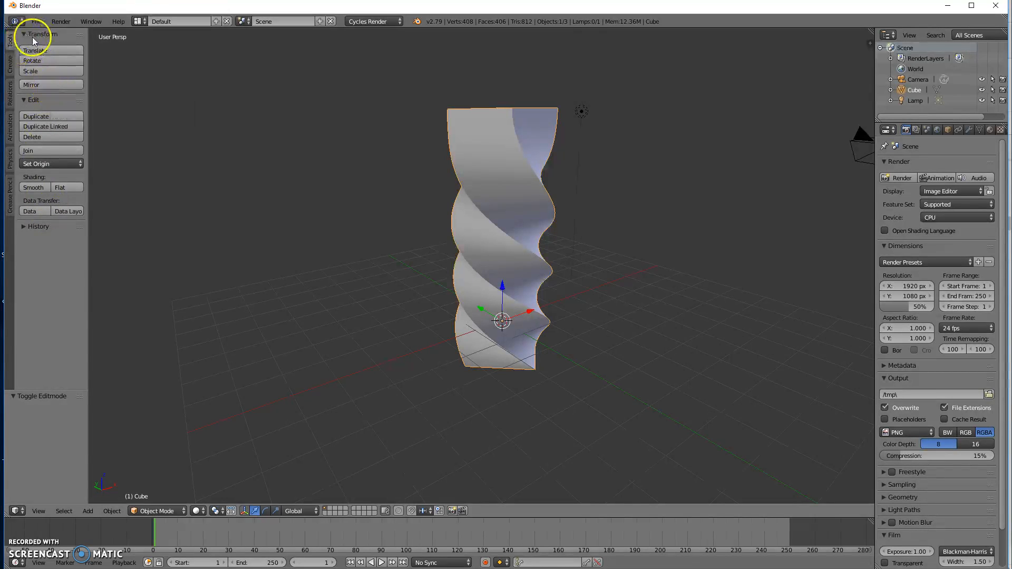
key(Tab)
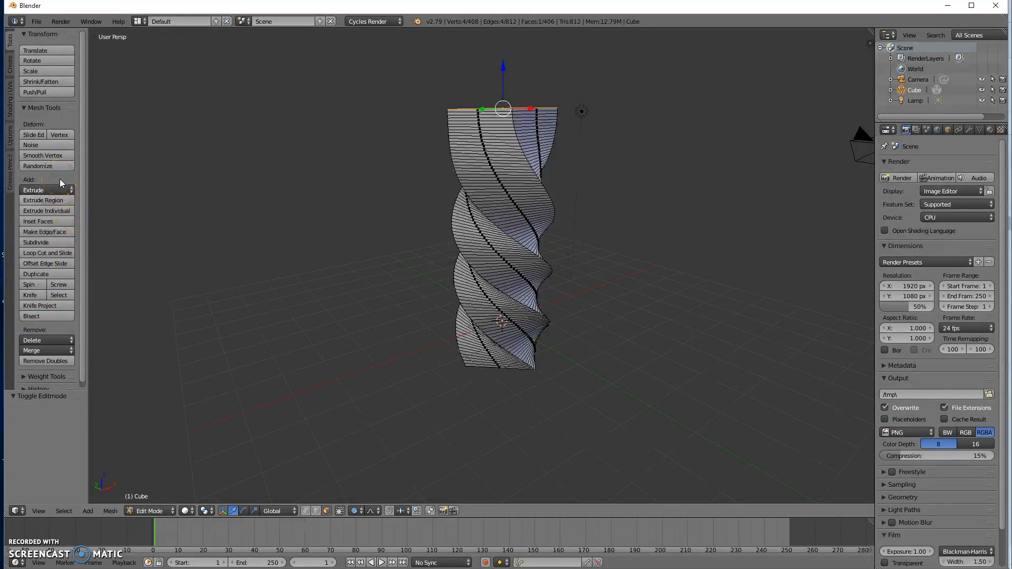
Subdivide the column's top face and enlarge the tool shelf so the Subdivide settings are readable.
middle_drag(378, 191, 462, 143)
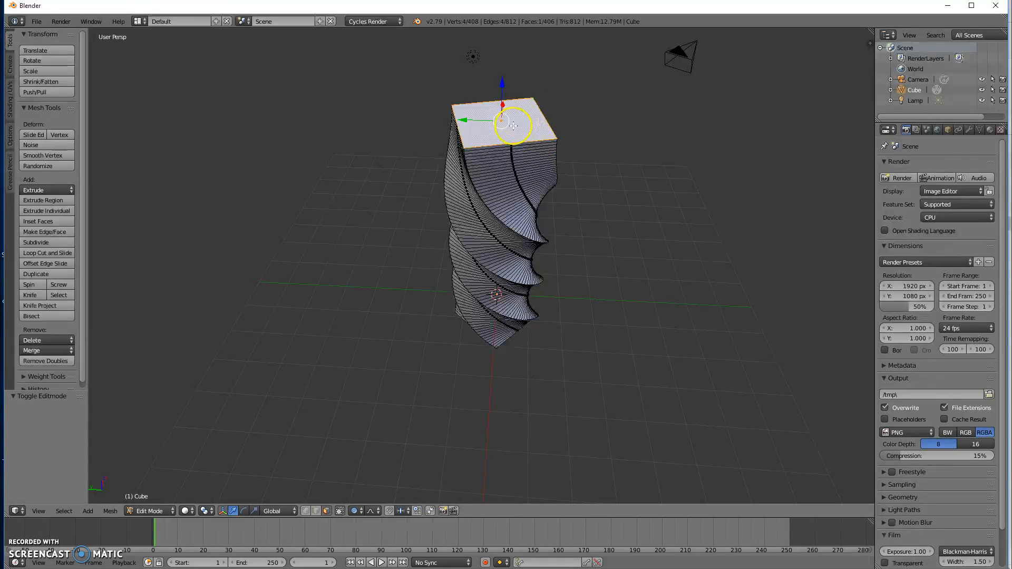
click(46, 243)
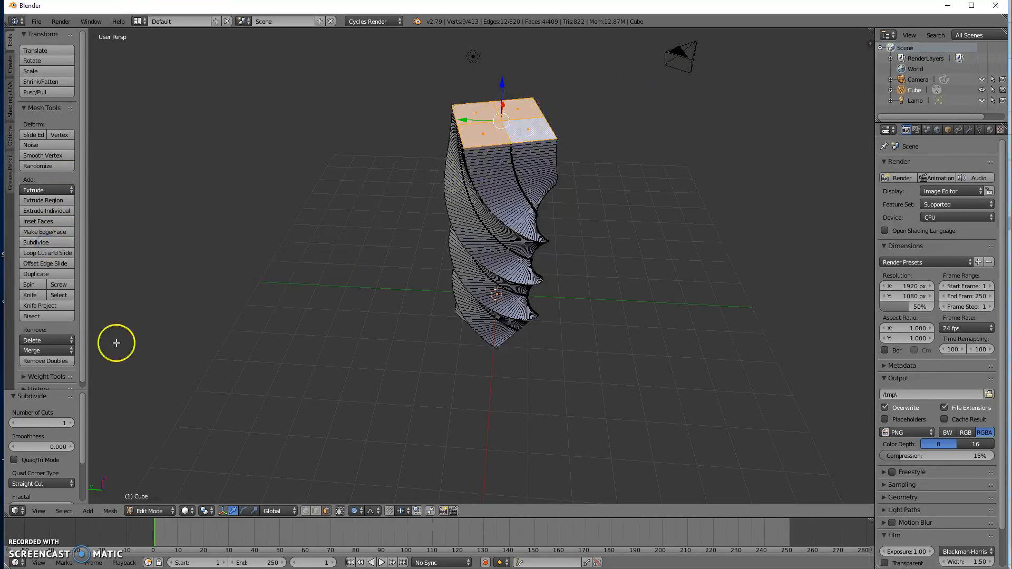
drag(47, 389, 57, 324)
ctrl+middle_drag(67, 359, 29, 333)
ctrl+middle_drag(868, 297, 852, 273)
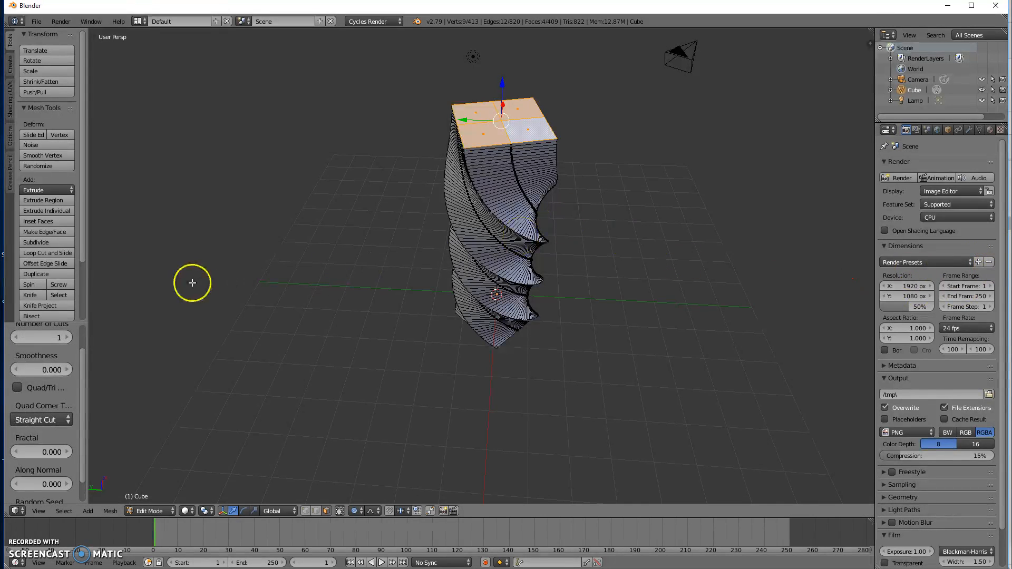
drag(89, 272, 207, 278)
ctrl+middle_drag(105, 217, 14, 120)
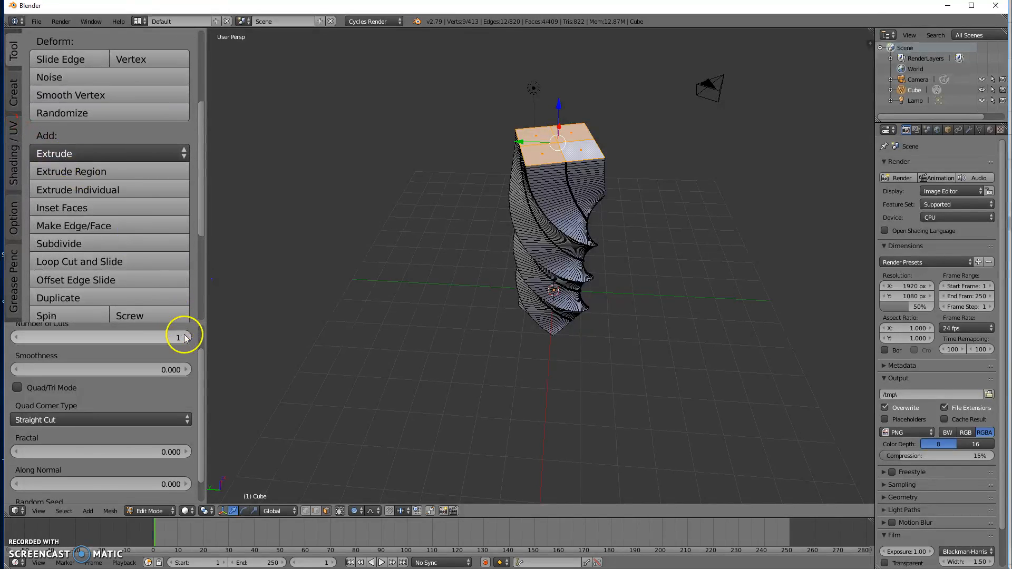
scroll(175, 390, down, 2)
scroll(106, 387, up, 3)
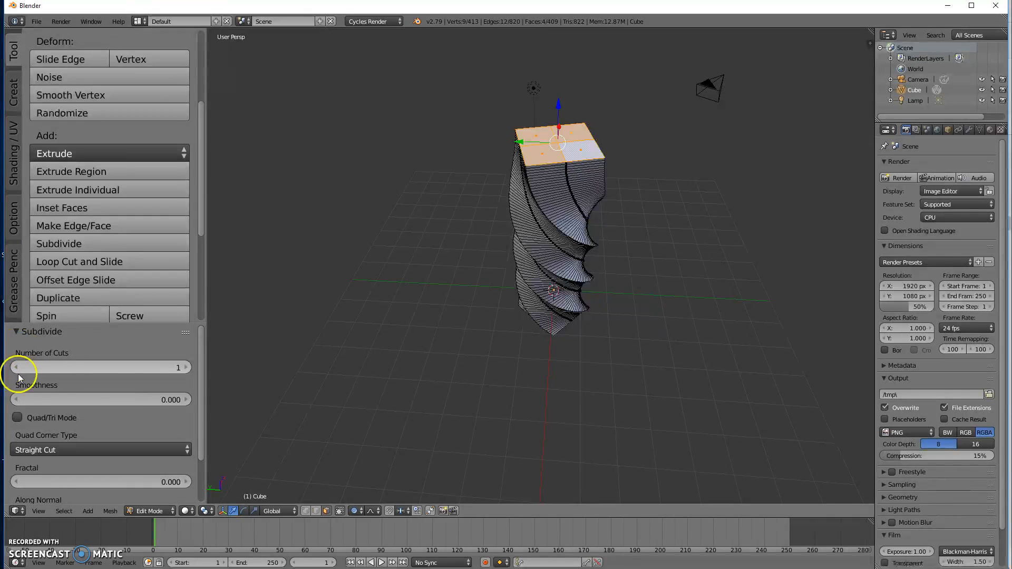
Set the Subdivide number of cuts to 6 for the column's top face.
click(187, 368)
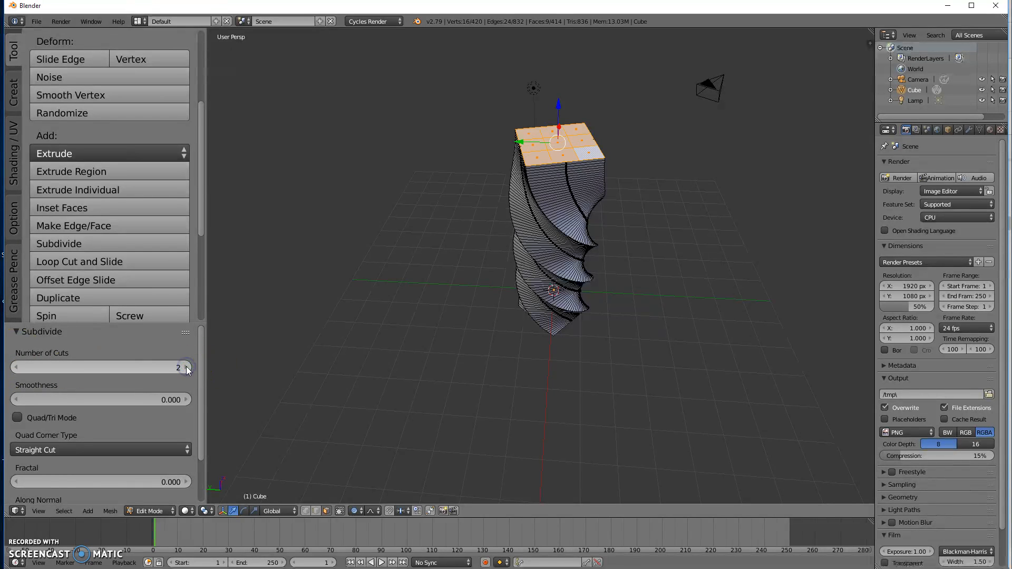
middle_drag(554, 142, 518, 213)
click(185, 367)
click(186, 368)
click(186, 368)
mouse_move(185, 446)
middle_down()
mouse_move(183, 417)
mouse_move(190, 450)
middle_up()
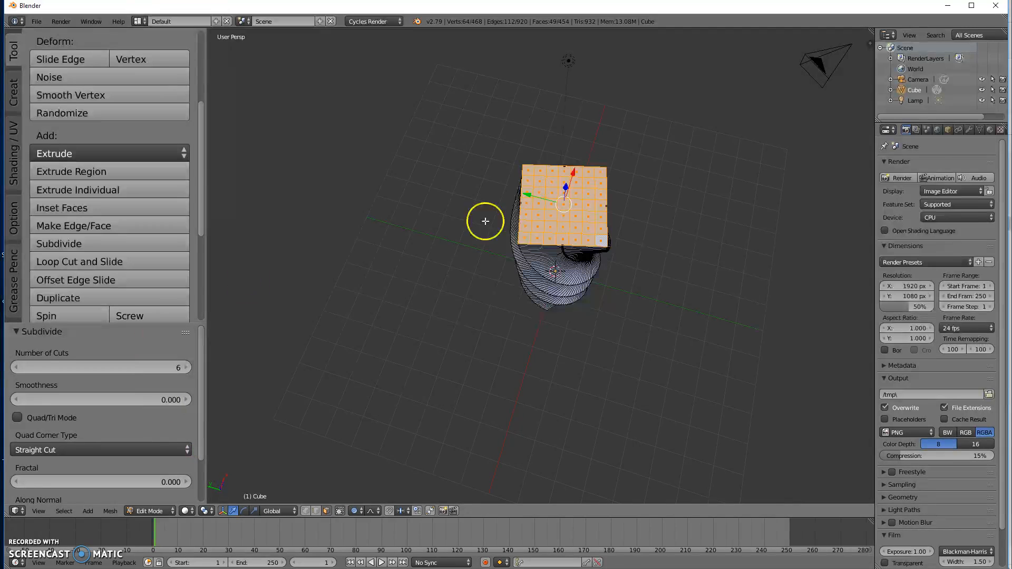
Extrude the subdivided top faces as one region upward along the global Z axis by about 1.15 units.
middle_drag(543, 318, 566, 170)
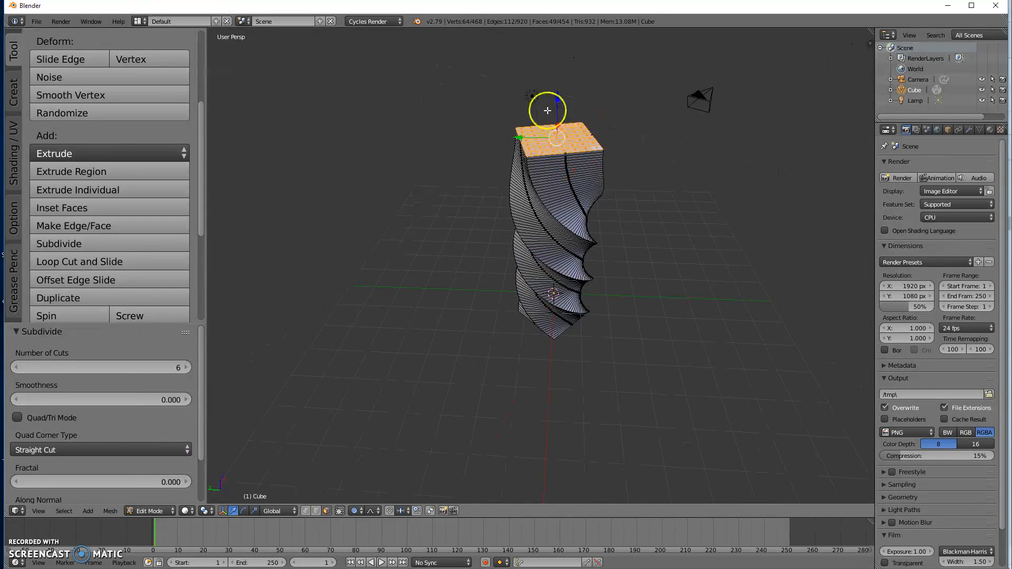
key(Tab)
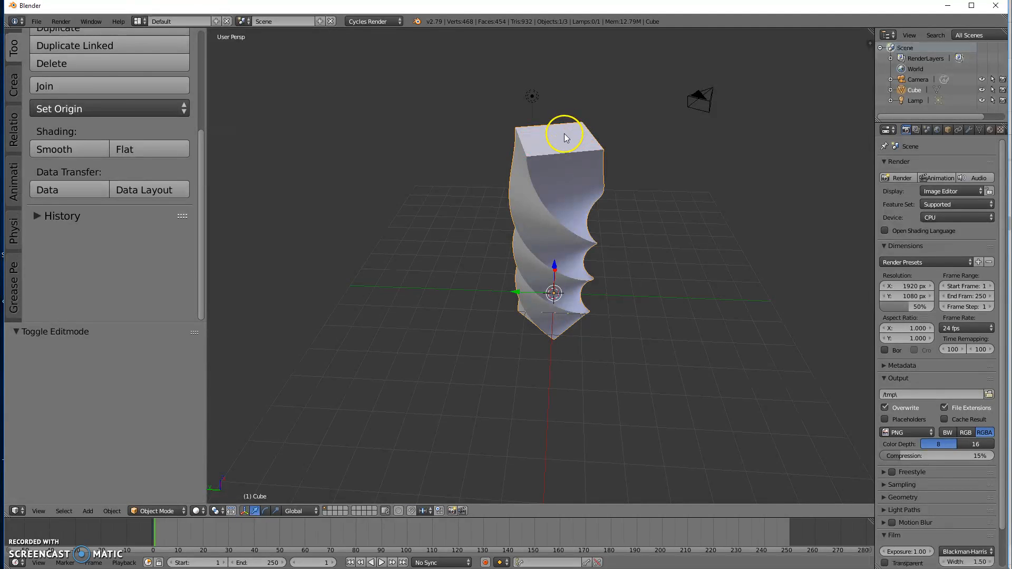
key(Tab)
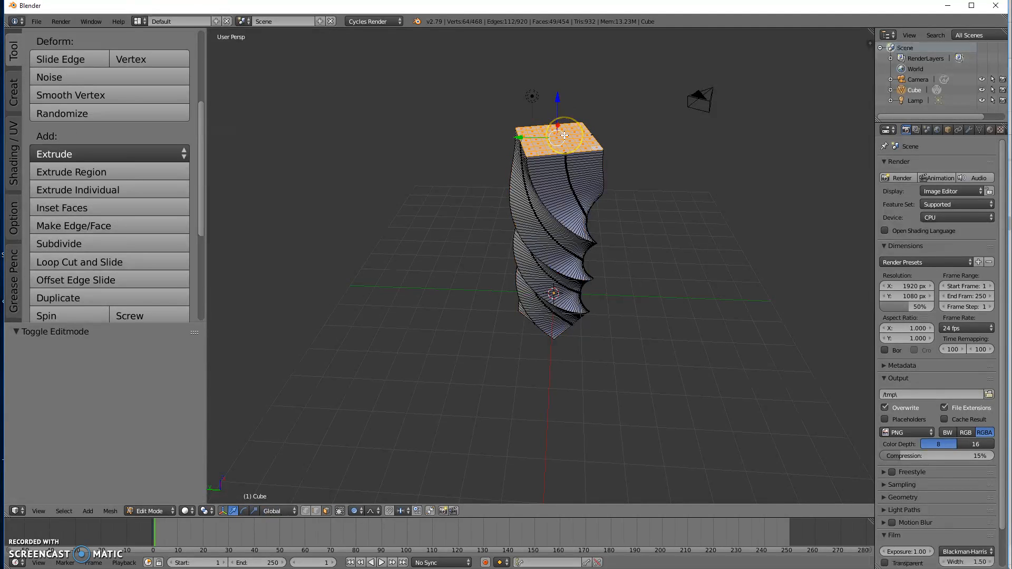
key(e)
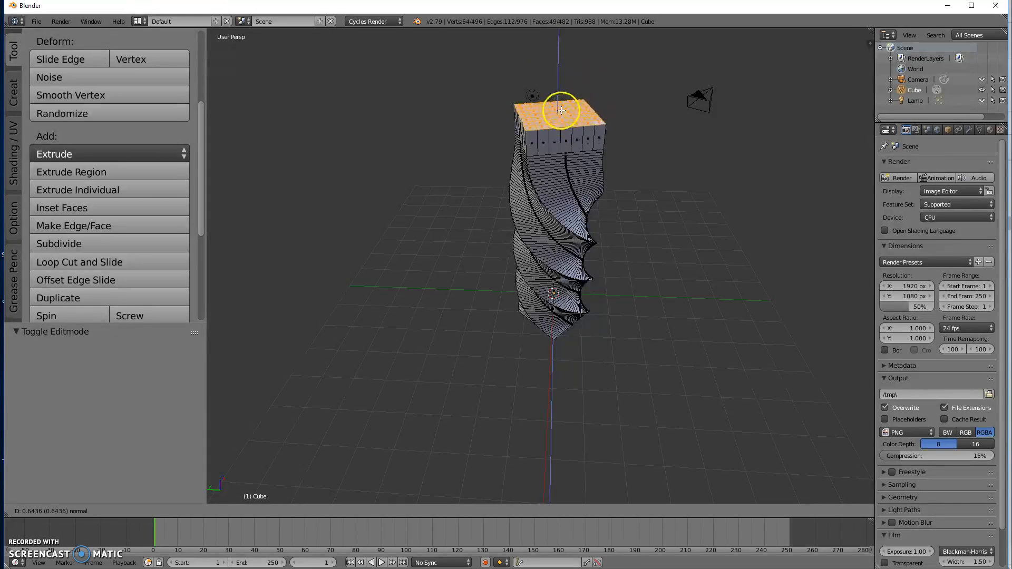
middle_drag(680, 276, 556, 280)
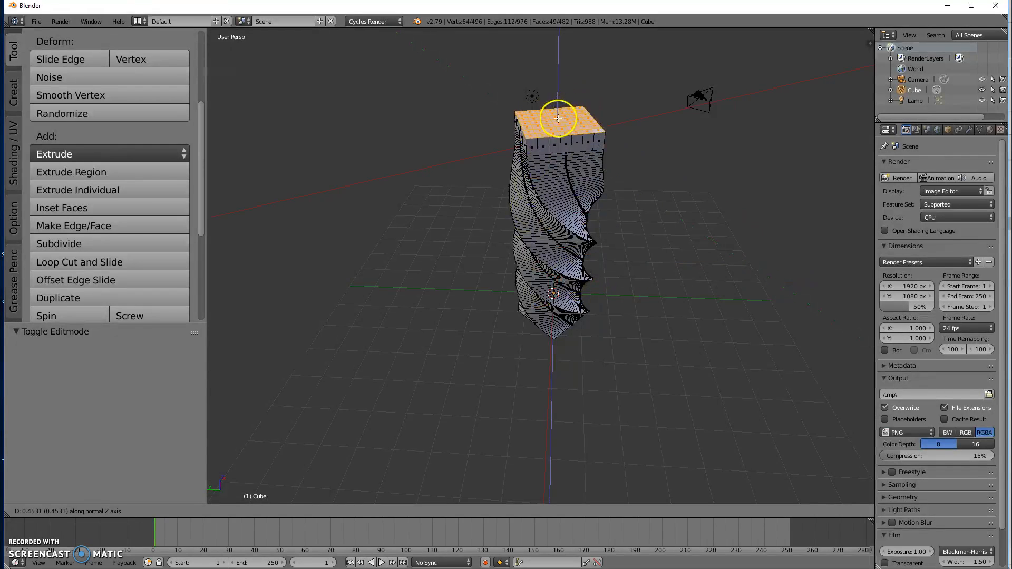
middle_click(559, 103)
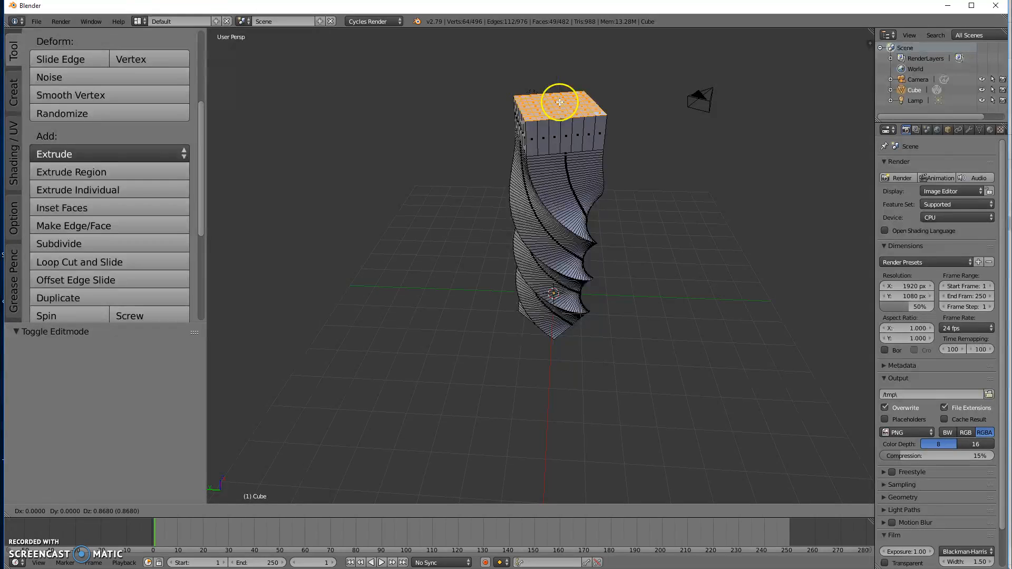
key(z)
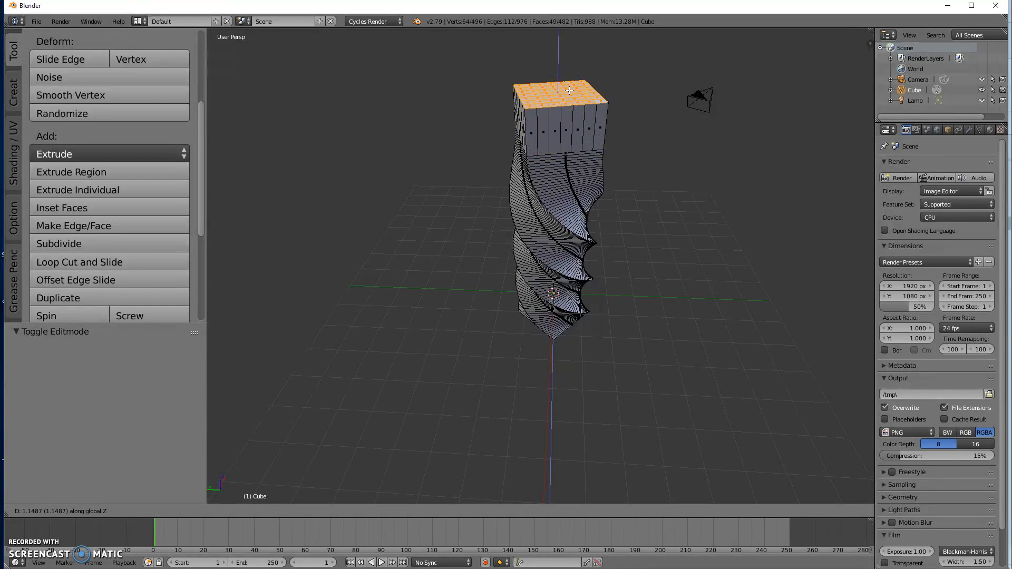
click(570, 91)
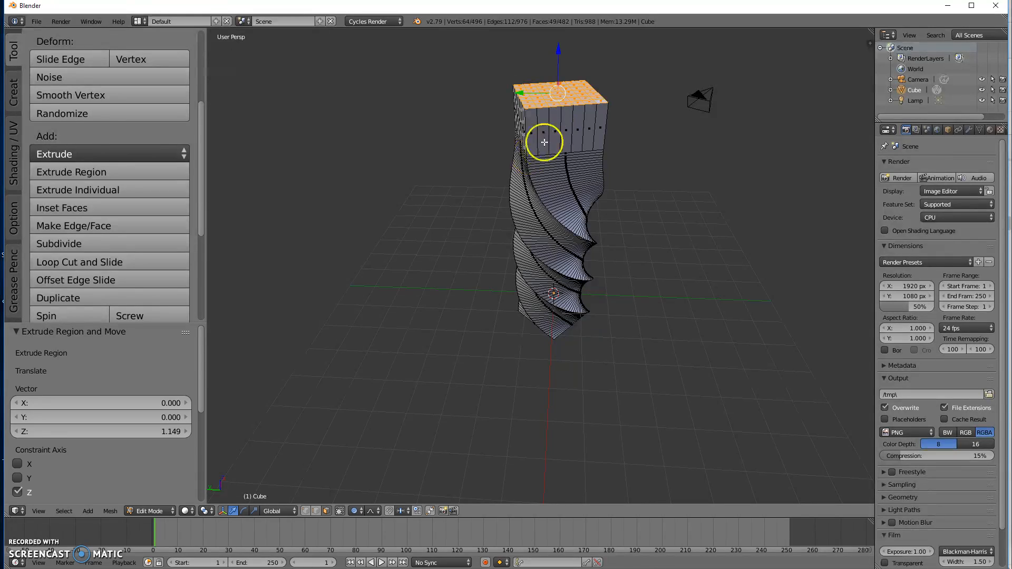
Extrude the selected top faces upward as individual faces by about 1.04 units.
middle_drag(678, 119, 425, 134)
middle_drag(657, 135, 543, 143)
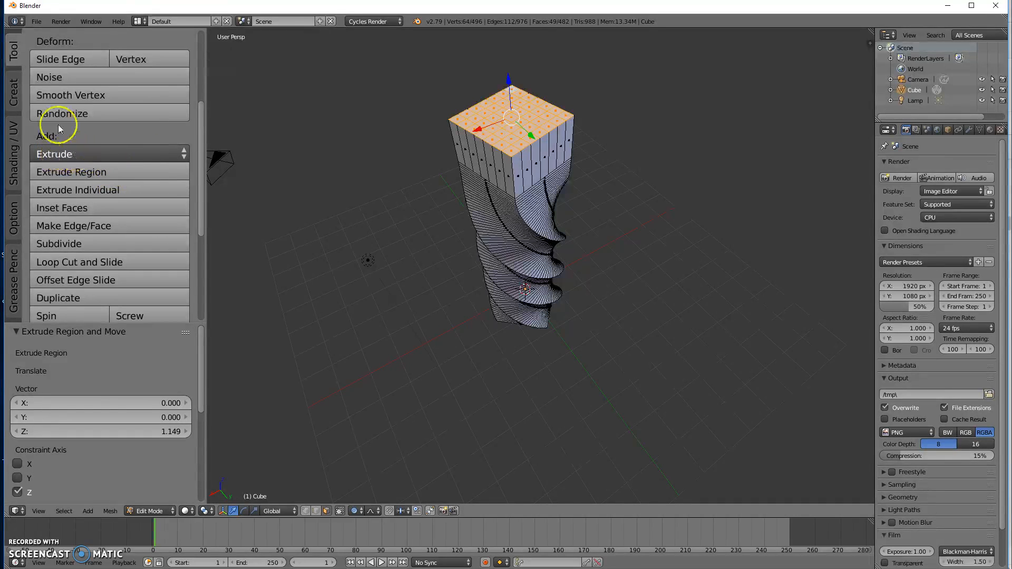
click(161, 155)
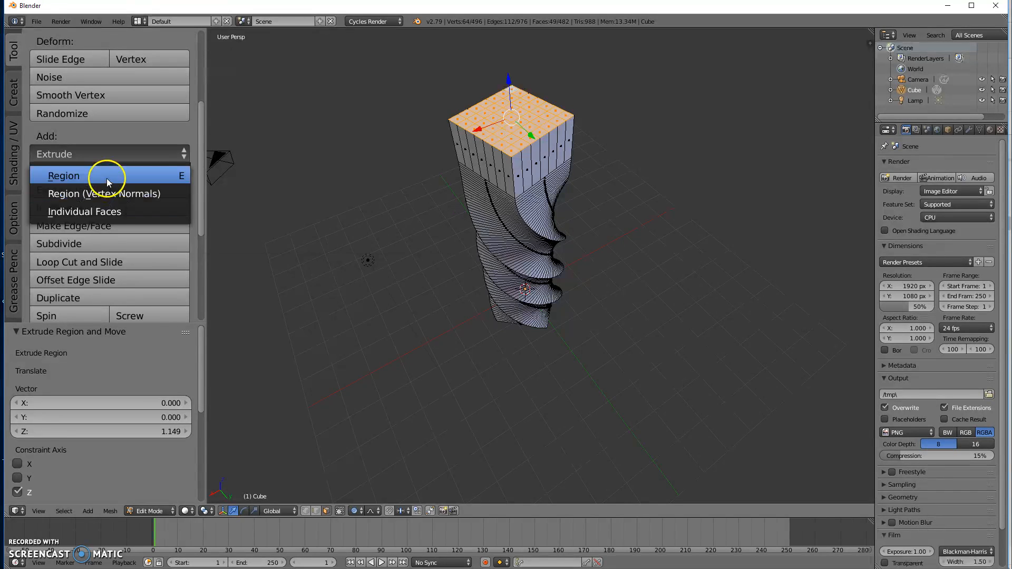
click(102, 211)
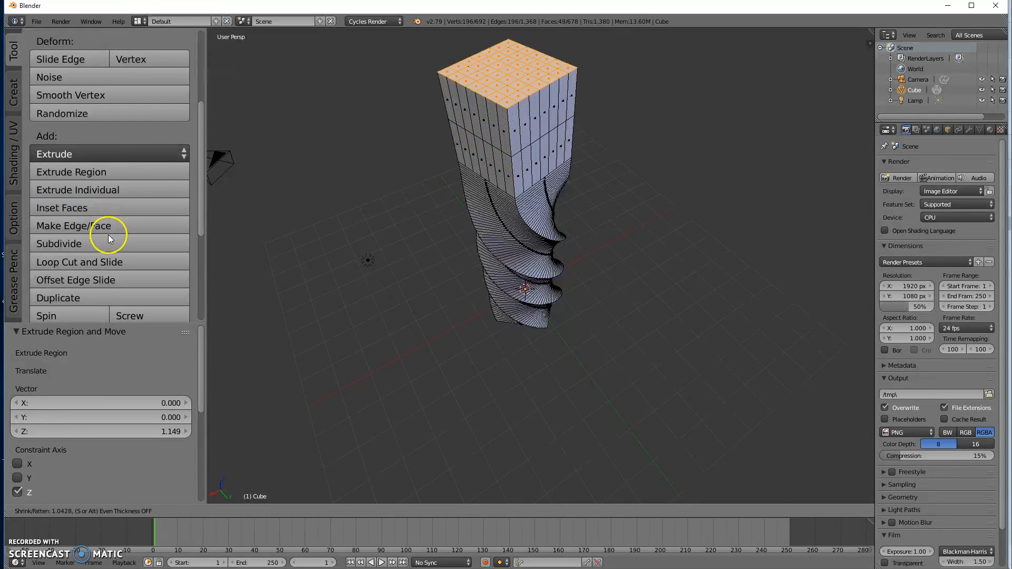
click(112, 228)
Select a single corner face of the top grid and try moving it with proportional editing on.
right_click(509, 103)
key(g)
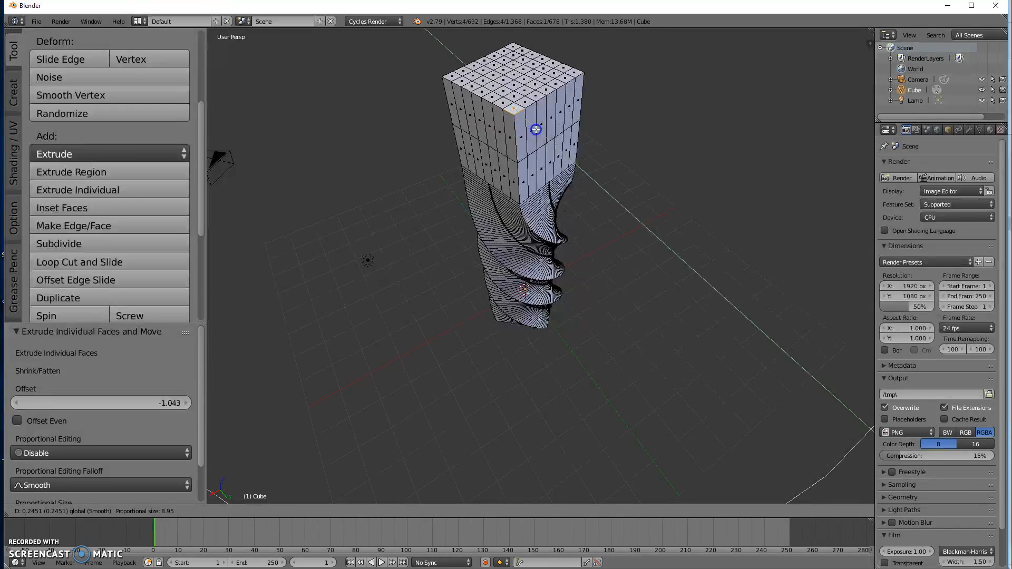
click(535, 130)
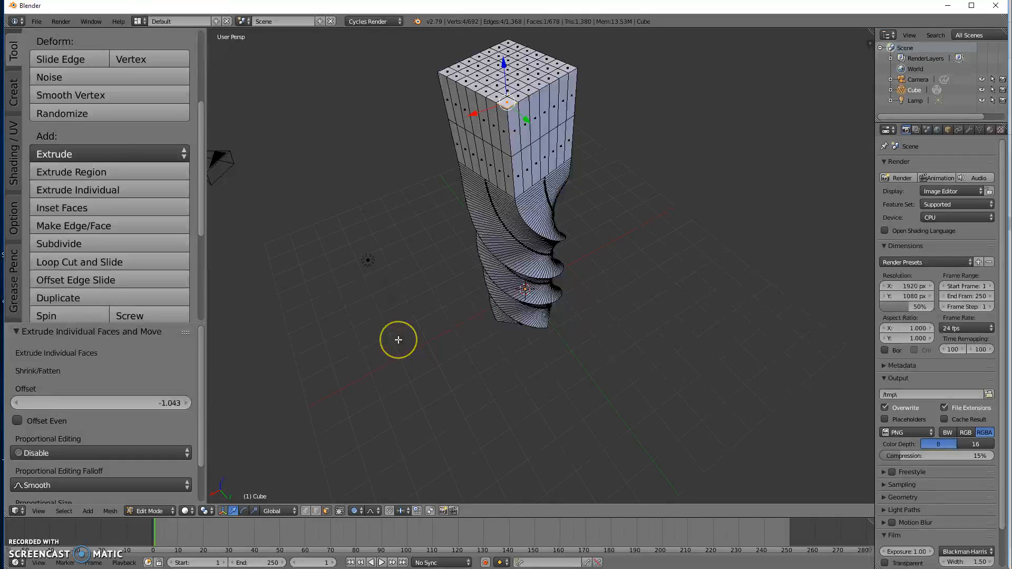
Turn off proportional editing for the mesh.
key(o)
key(o)
key(o)
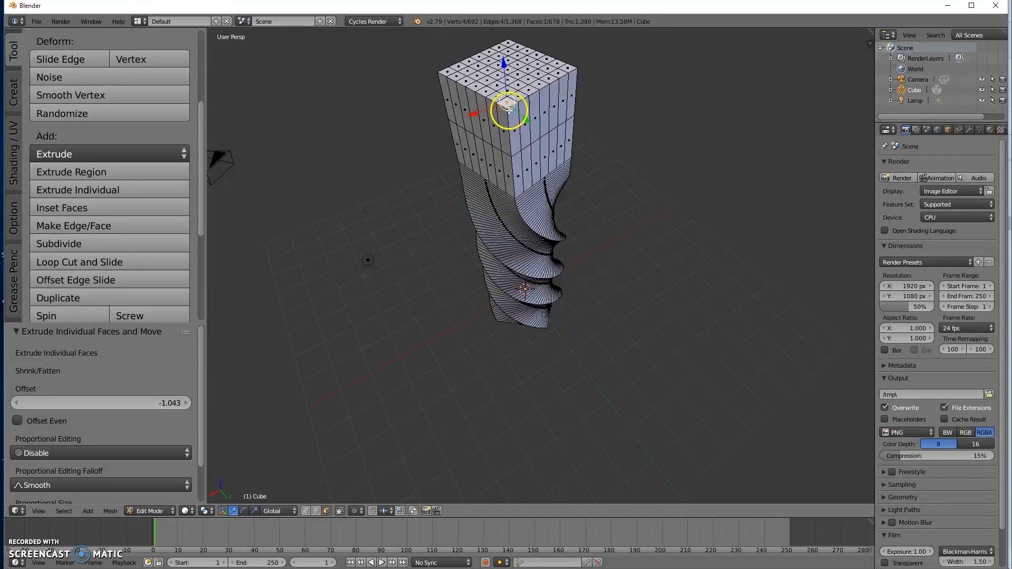
middle_drag(457, 184, 587, 160)
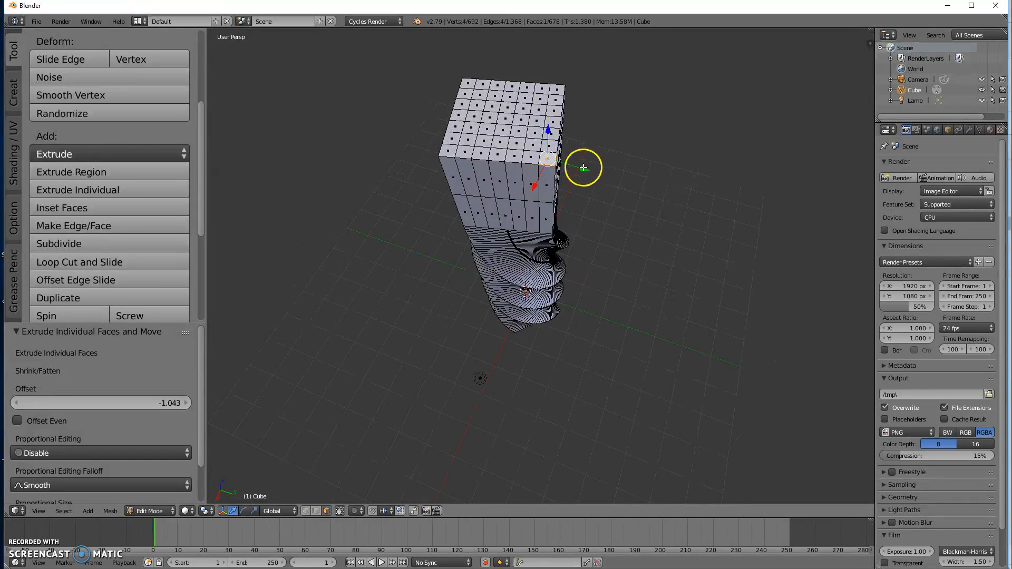
Try moving the selected corner face about 1.26 units along the global Y axis, and undo the move.
key(g)
key(y)
click(577, 185)
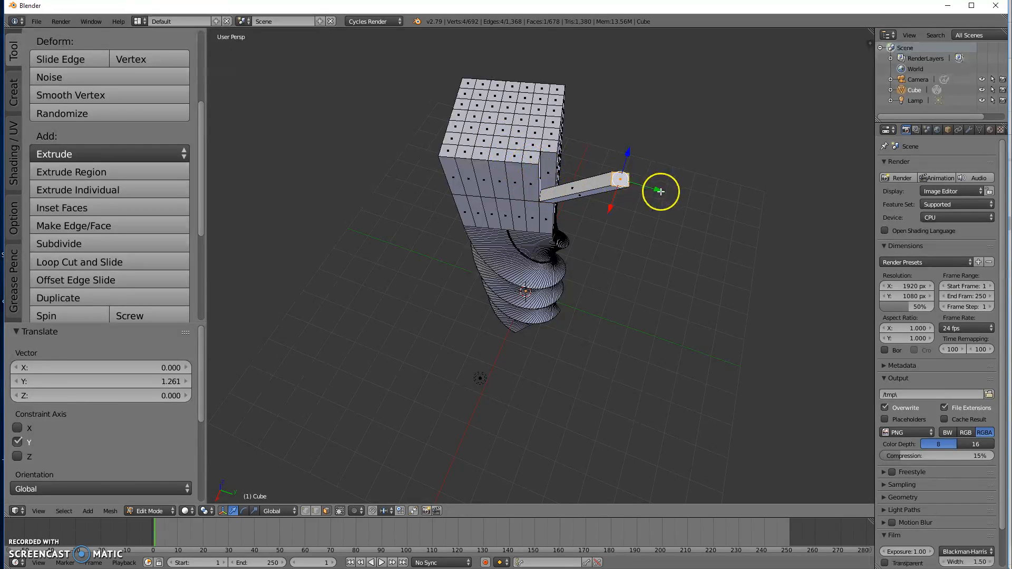
middle_drag(509, 140, 591, 191)
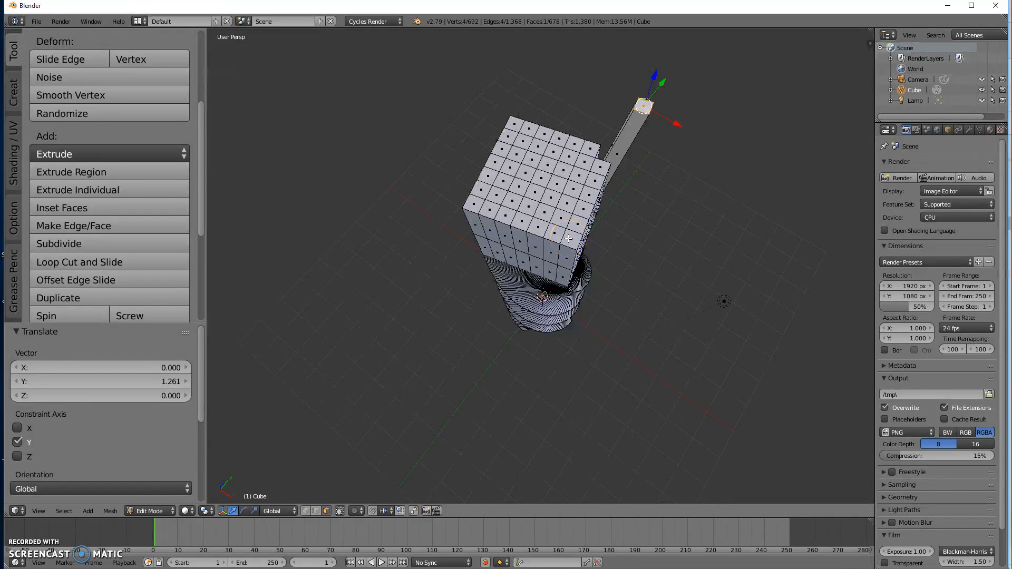
key(ctrl+z)
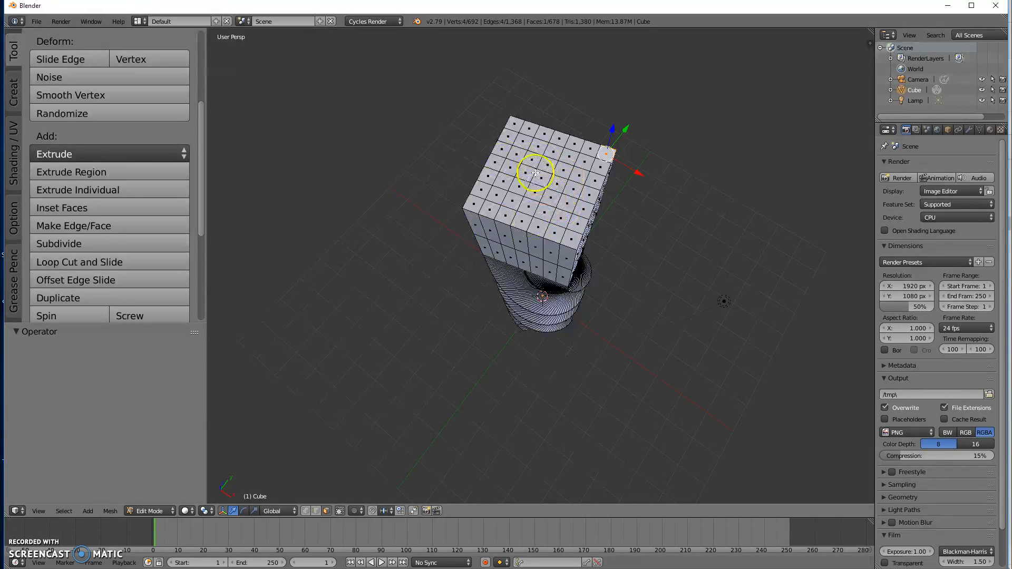
Circle-select all the small faces on top of the column and set the pivot point to Individual Origins.
key(c)
mouse_move(520, 147)
mouse_down()
mouse_move(515, 141)
mouse_move(584, 165)
mouse_move(566, 217)
mouse_move(509, 202)
mouse_move(516, 177)
mouse_up()
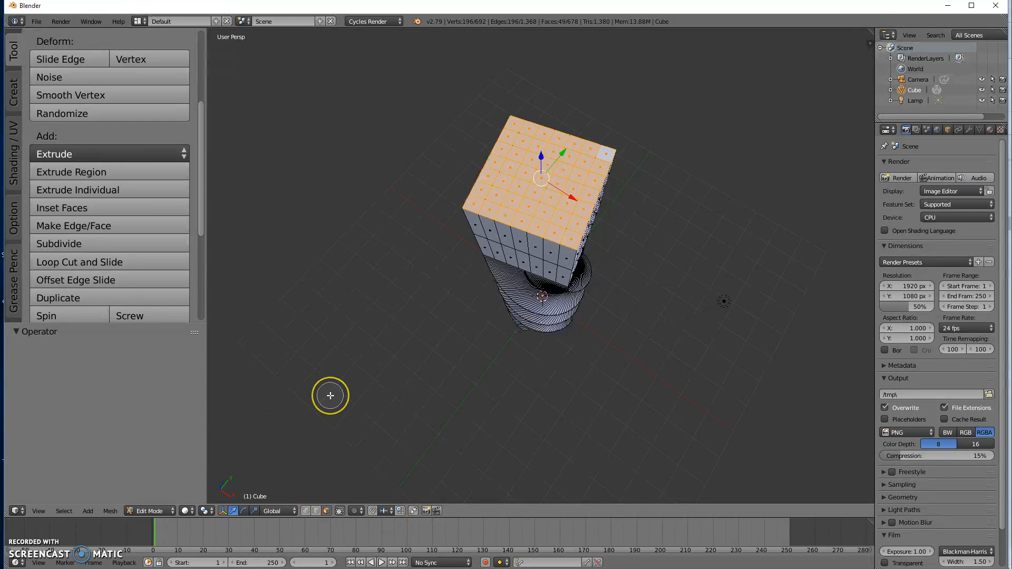
click(207, 511)
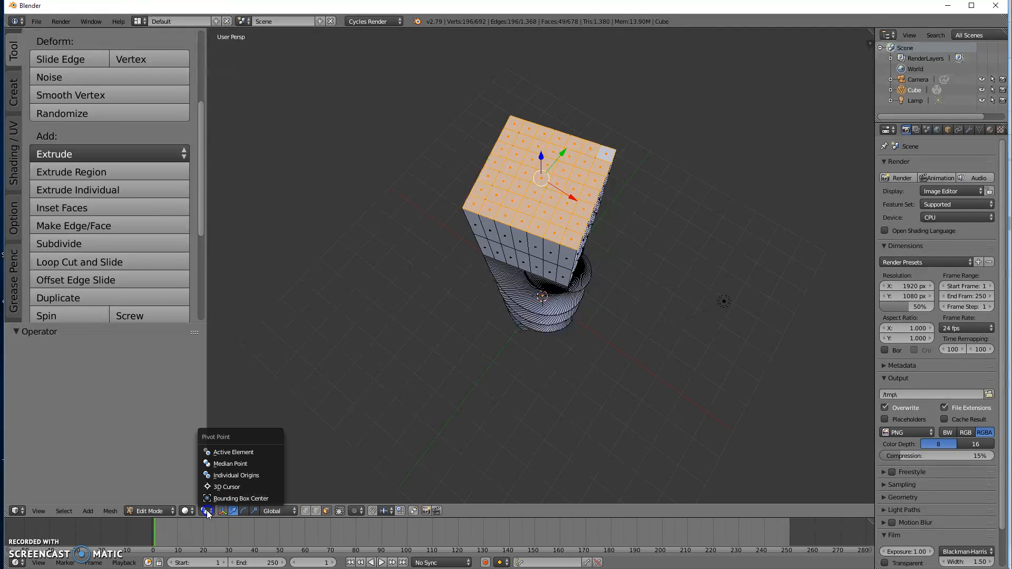
click(221, 476)
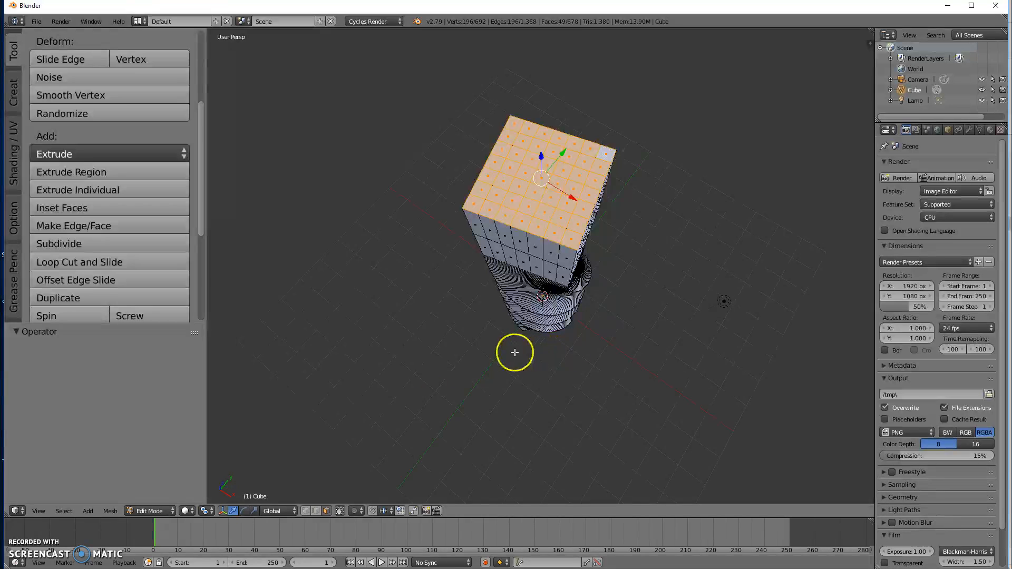
Scale the selected top faces individually by about 0.46 and again by about 0.55 to form tapered spikes.
key(s)
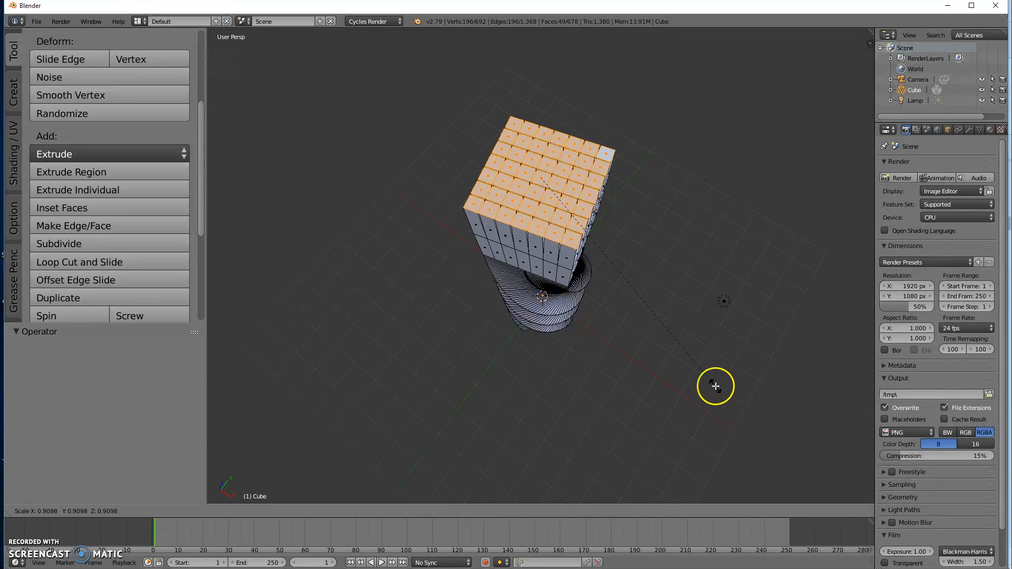
click(632, 283)
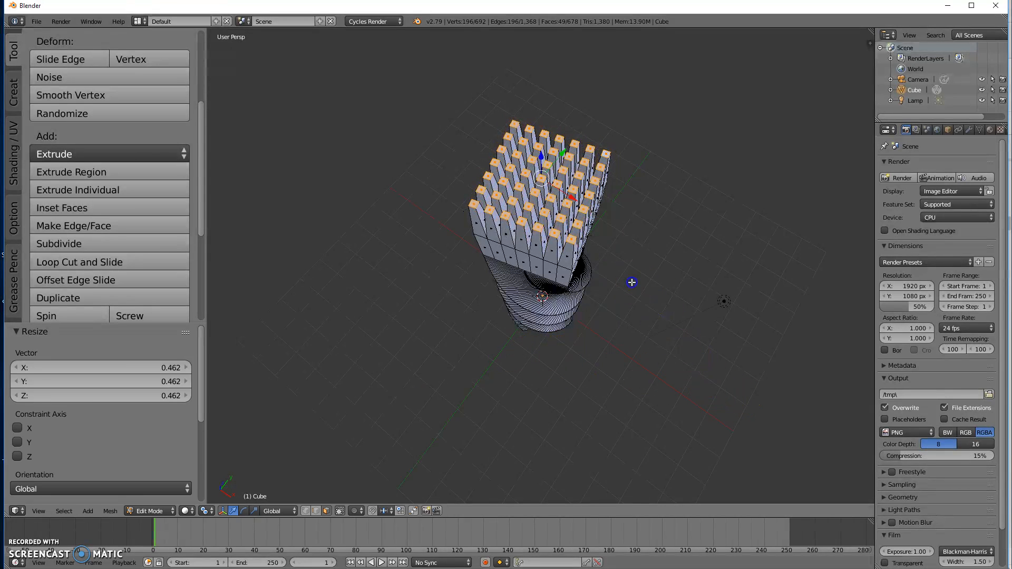
key(s)
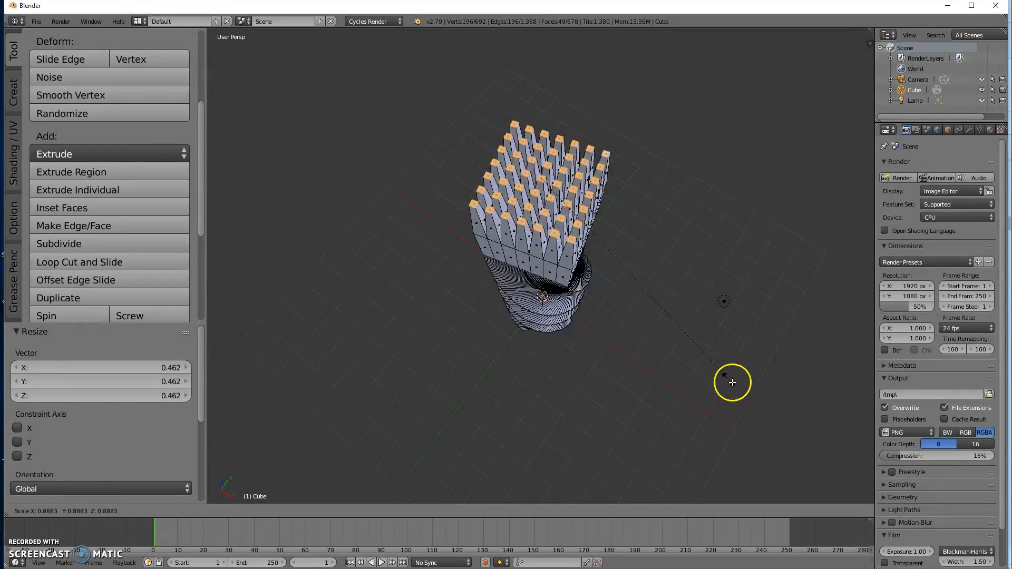
click(636, 320)
mouse_move(510, 362)
middle_down()
mouse_move(646, 381)
mouse_move(615, 390)
mouse_move(497, 341)
mouse_move(460, 357)
mouse_move(576, 355)
mouse_move(545, 393)
mouse_move(527, 369)
middle_up()
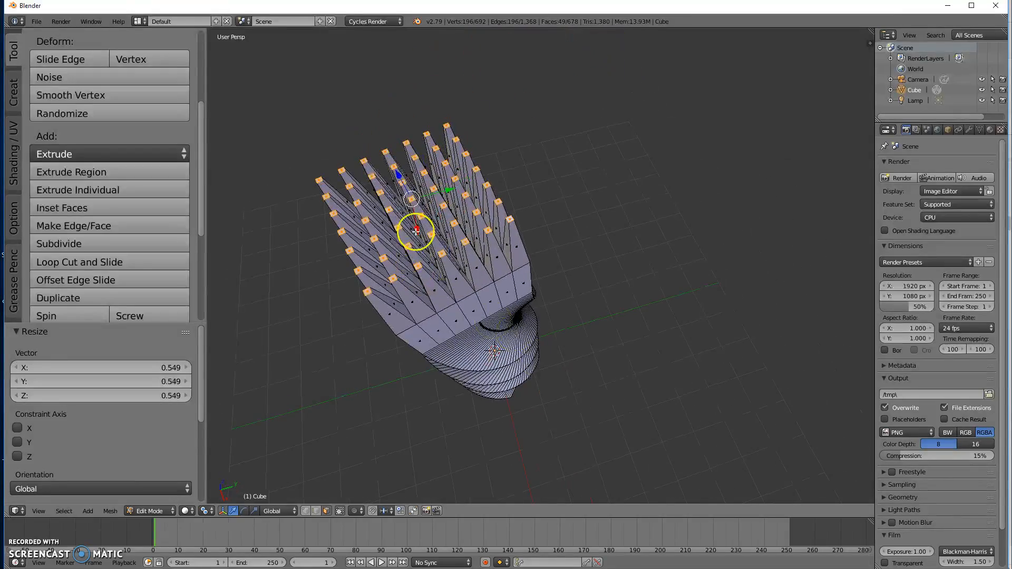
Try scaling down one side face below the spikes, and a group of three adjacent side faces, about individual origins.
middle_drag(492, 443, 394, 296)
right_click(508, 203)
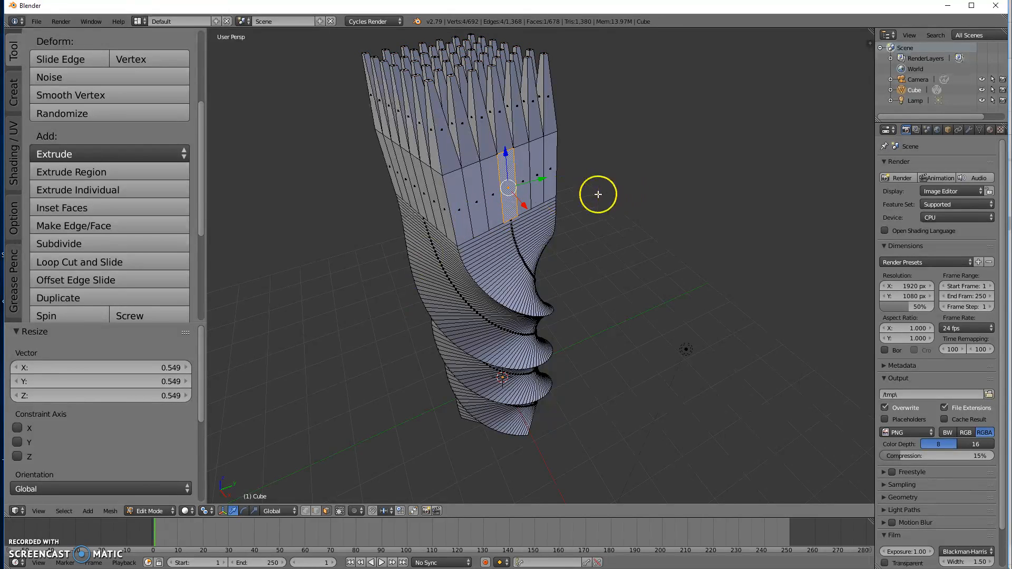
key(s)
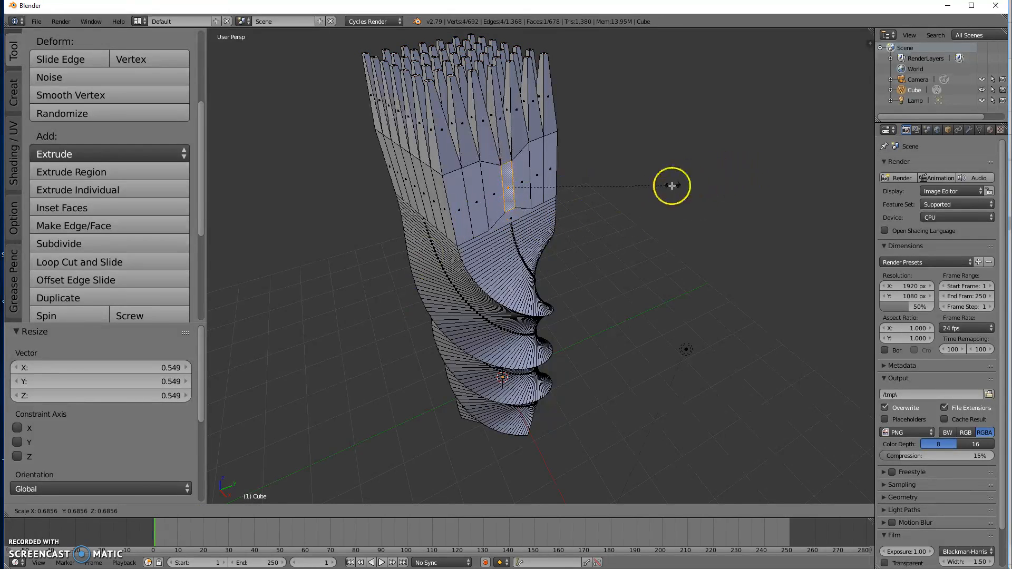
right_click(654, 190)
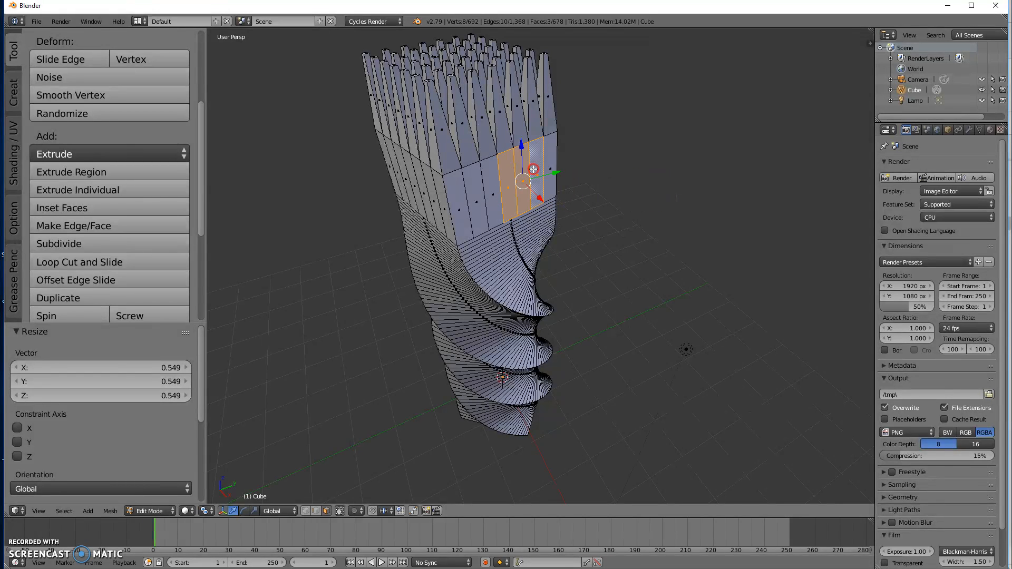
key(s)
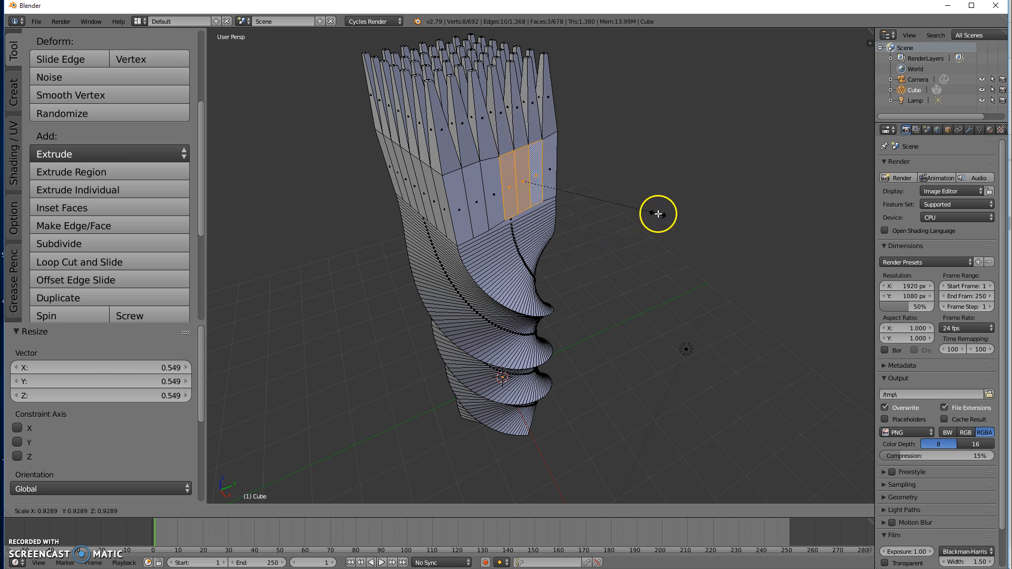
right_click(619, 224)
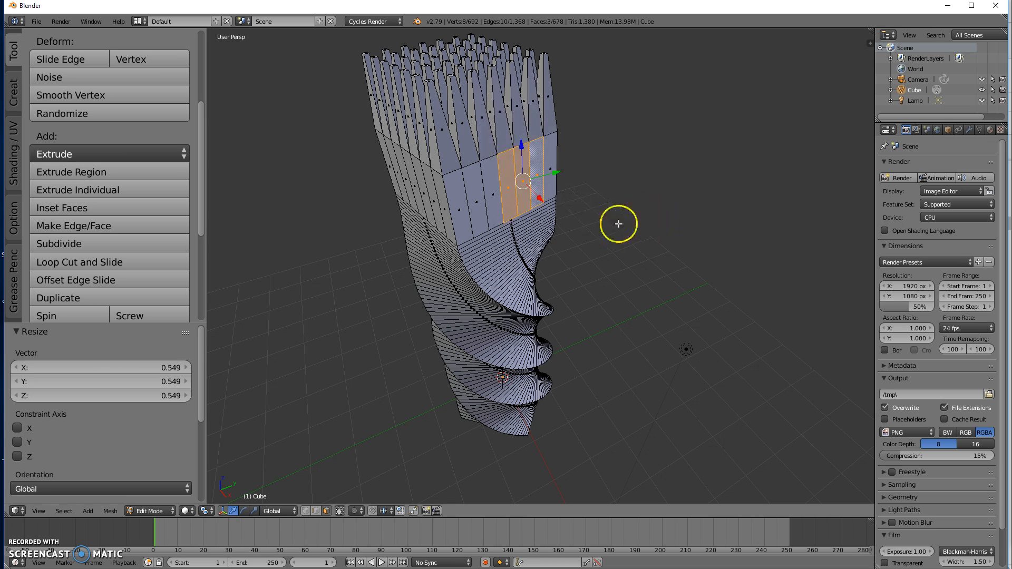
Select the face loop running along the twisted section and scale it by about 0.85.
alt+right_click(516, 245)
mouse_move(488, 300)
middle_down()
mouse_move(562, 306)
mouse_move(464, 276)
mouse_move(474, 299)
middle_up()
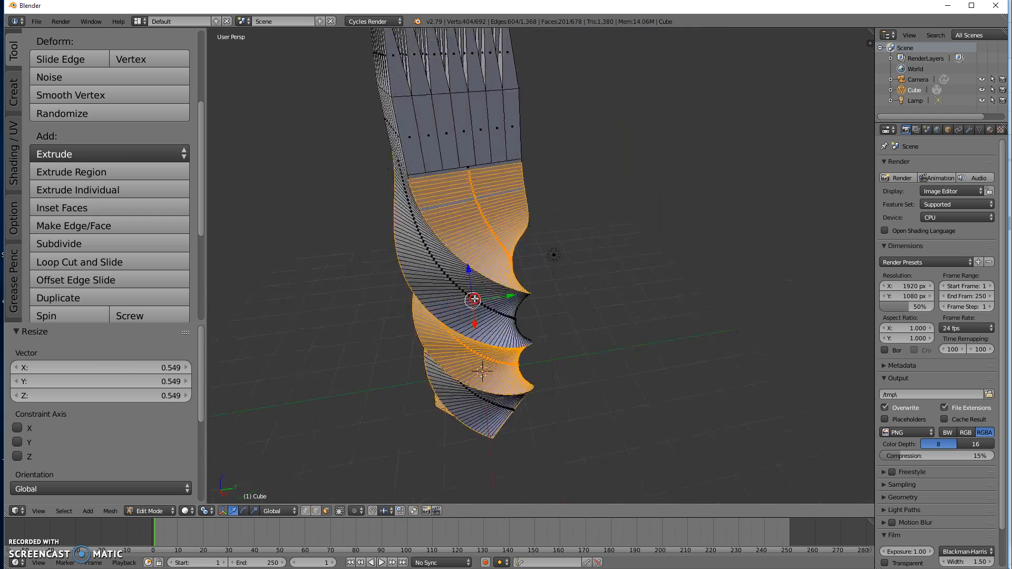
key(s)
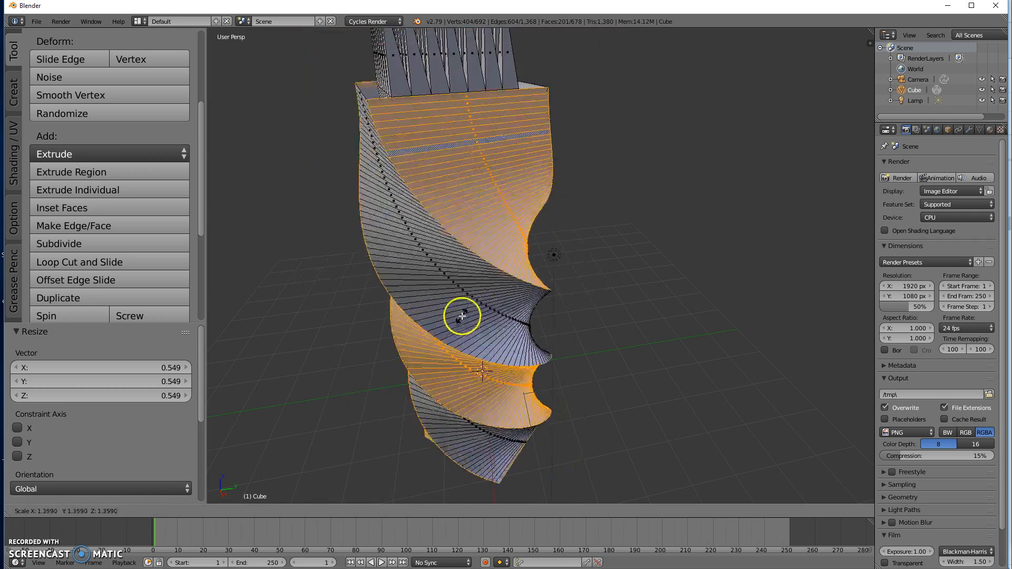
key(Escape)
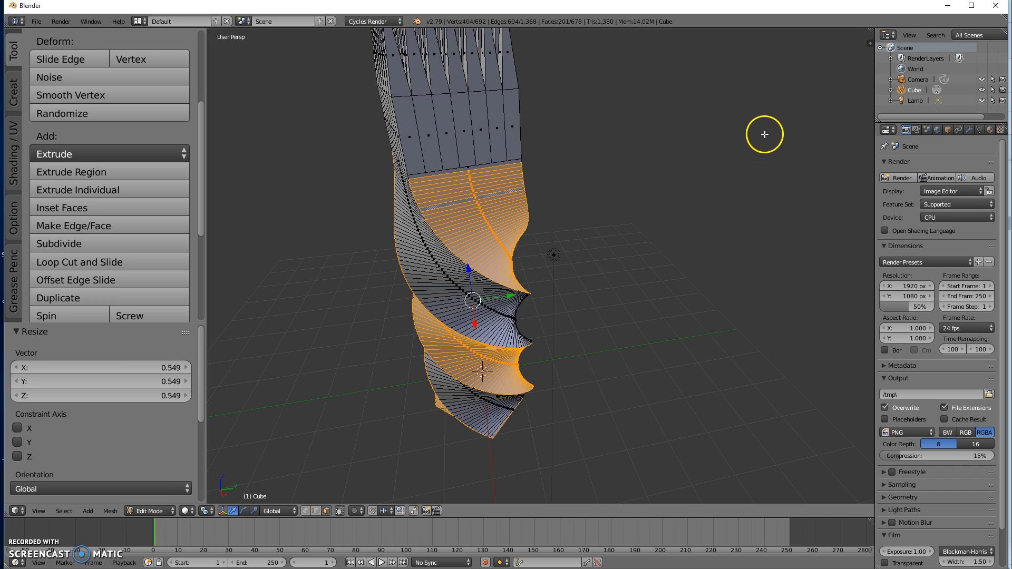
key(s)
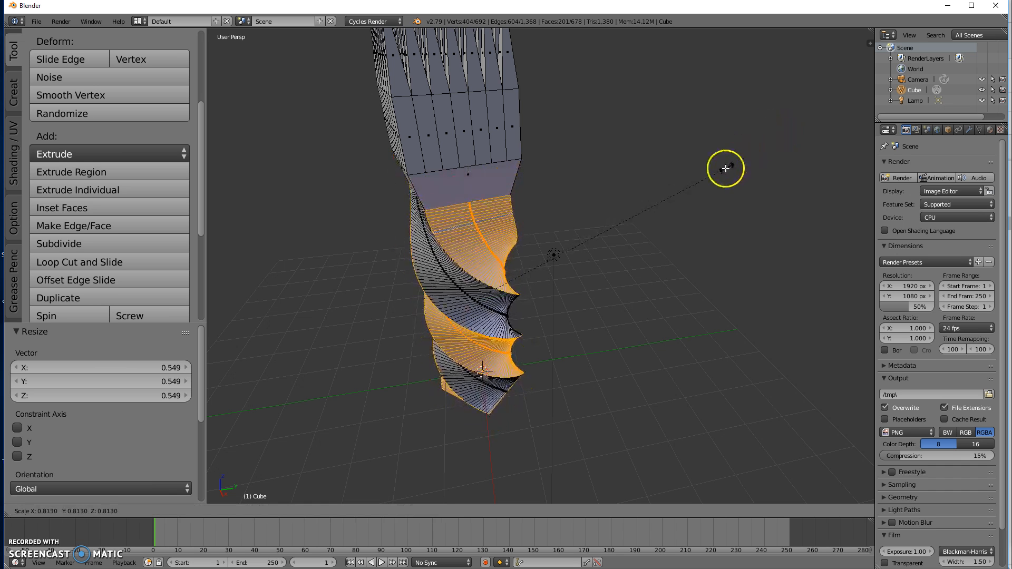
click(726, 142)
middle_drag(532, 294, 565, 302)
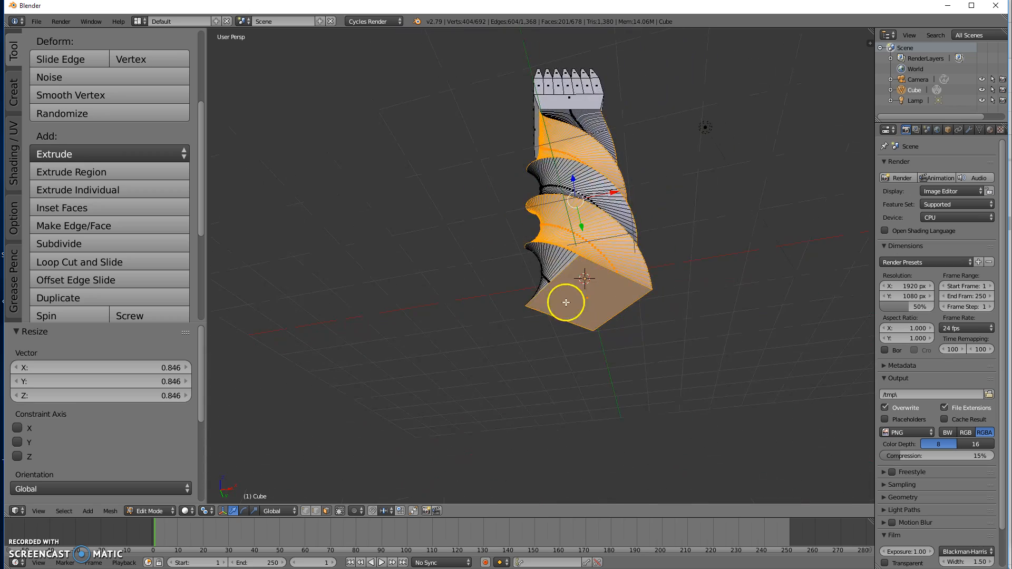
middle_drag(675, 221, 653, 305)
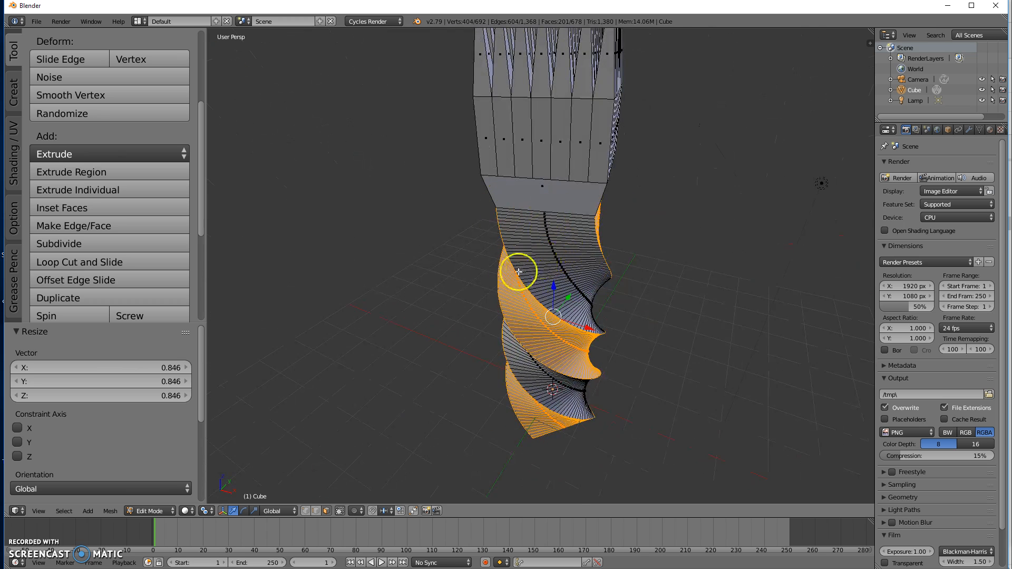
middle_drag(603, 209, 607, 239)
middle_drag(644, 317, 676, 365)
middle_drag(503, 409, 525, 421)
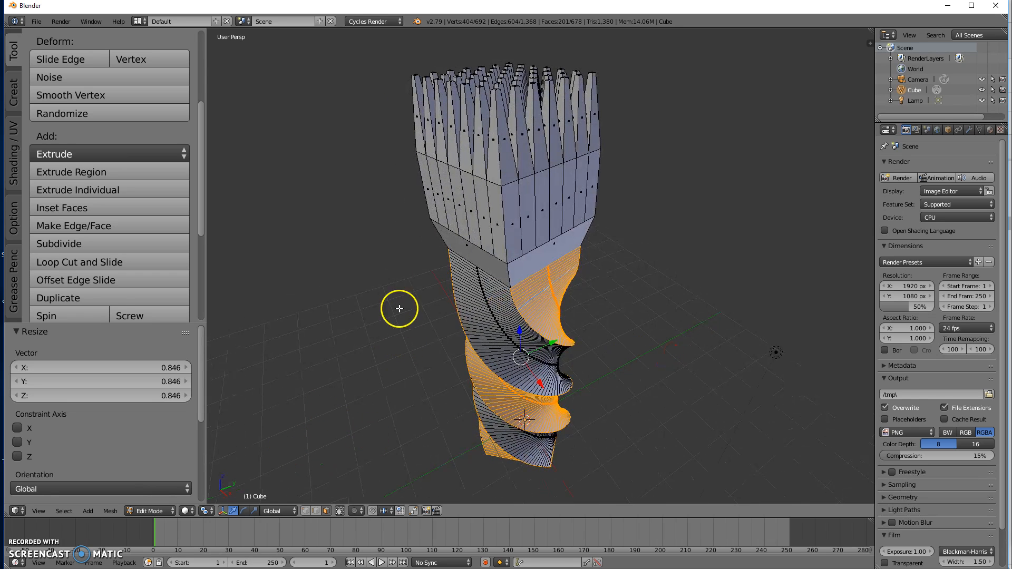